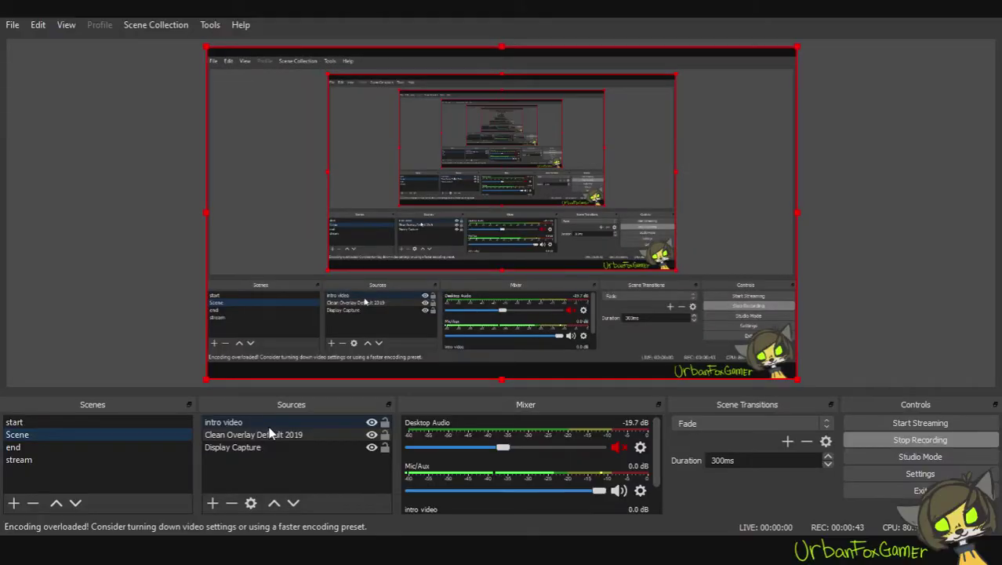
Remove the intro video and Clean Overlay Default 2019 sources from the current scene
right_click(271, 424)
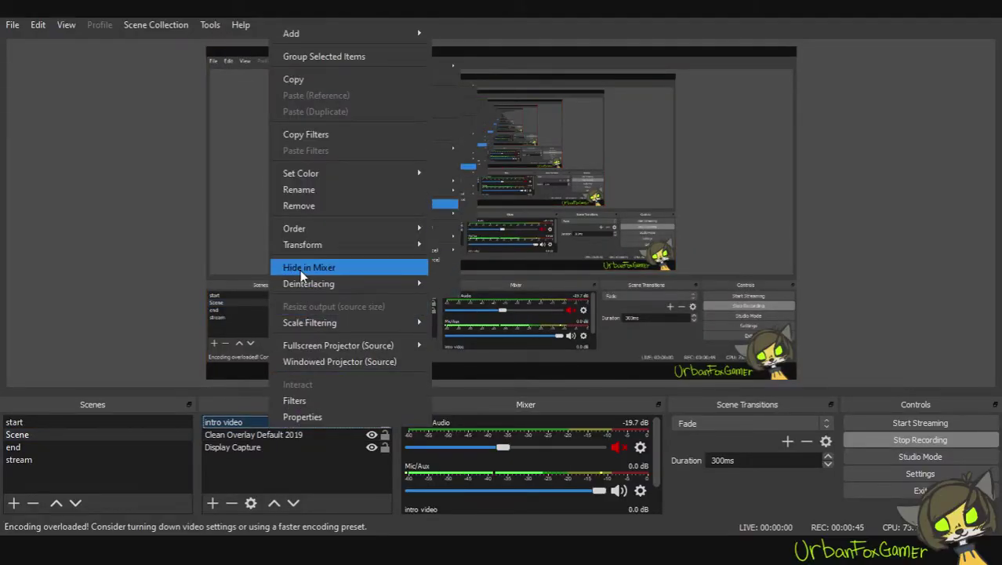
left_click(305, 208)
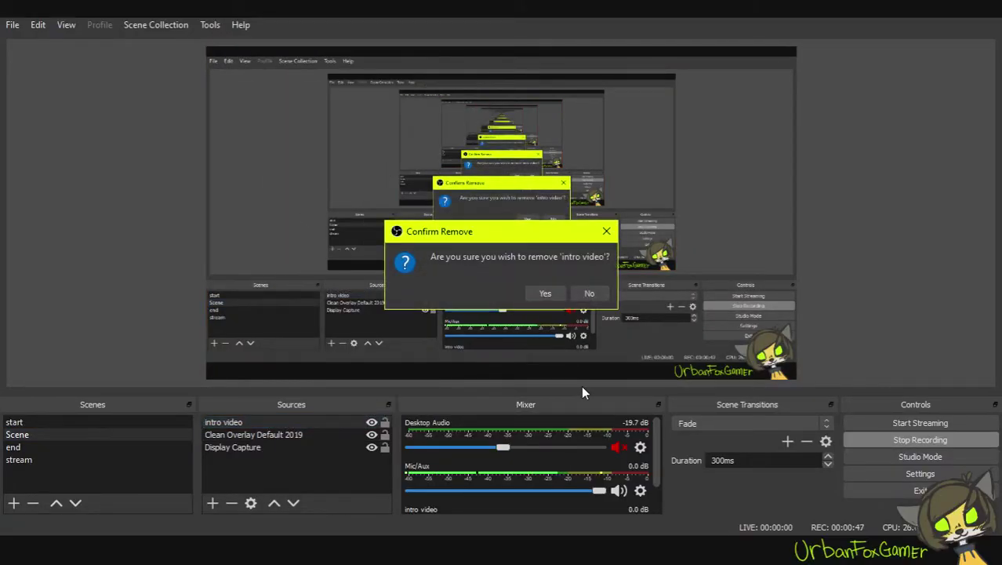
left_click(544, 296)
right_click(268, 422)
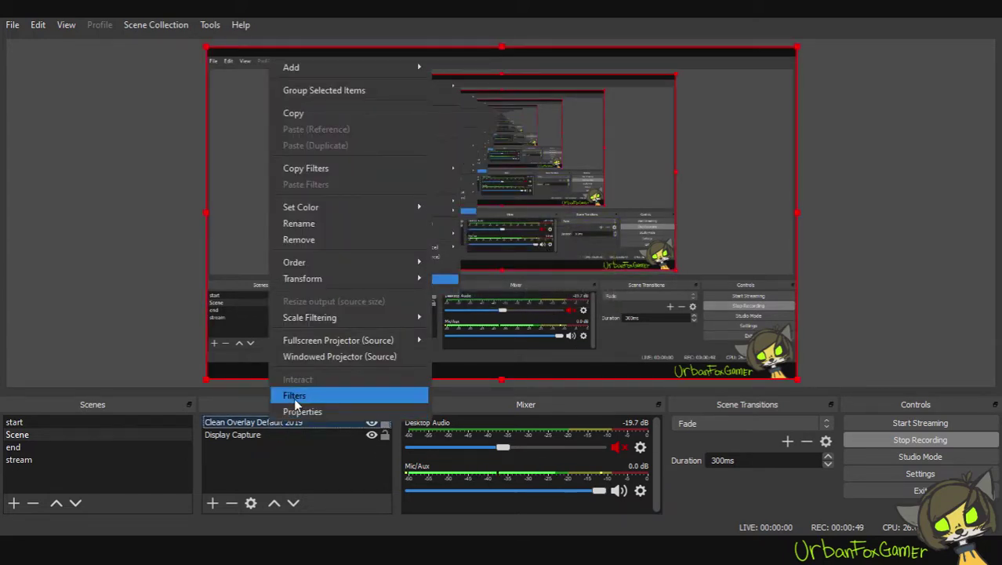
left_click(326, 246)
left_click(571, 293)
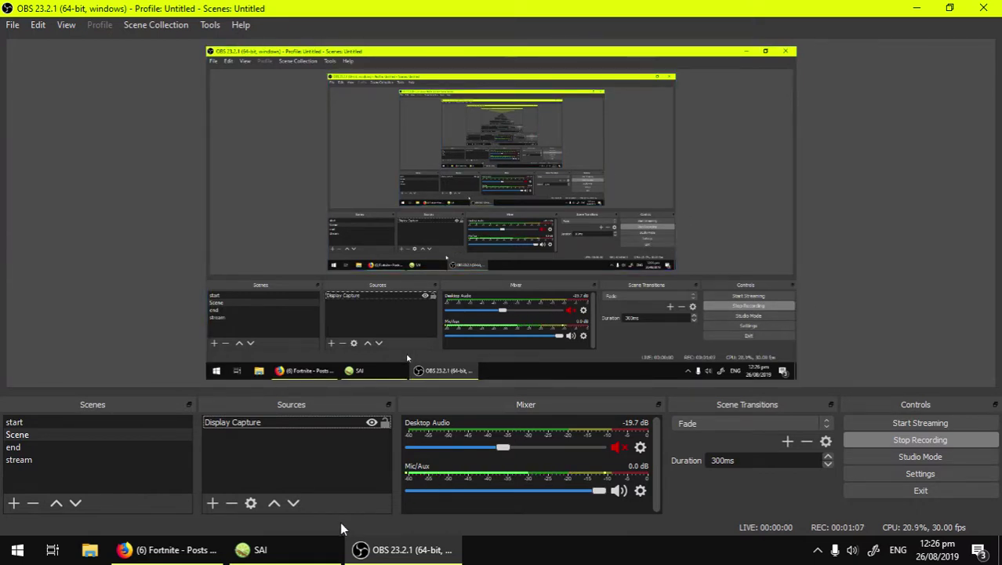
Switch to PaintTool SAI and create a 1366 x 768 pixel canvas with the desktop preset at 300 pixel/inch
left_click(322, 549)
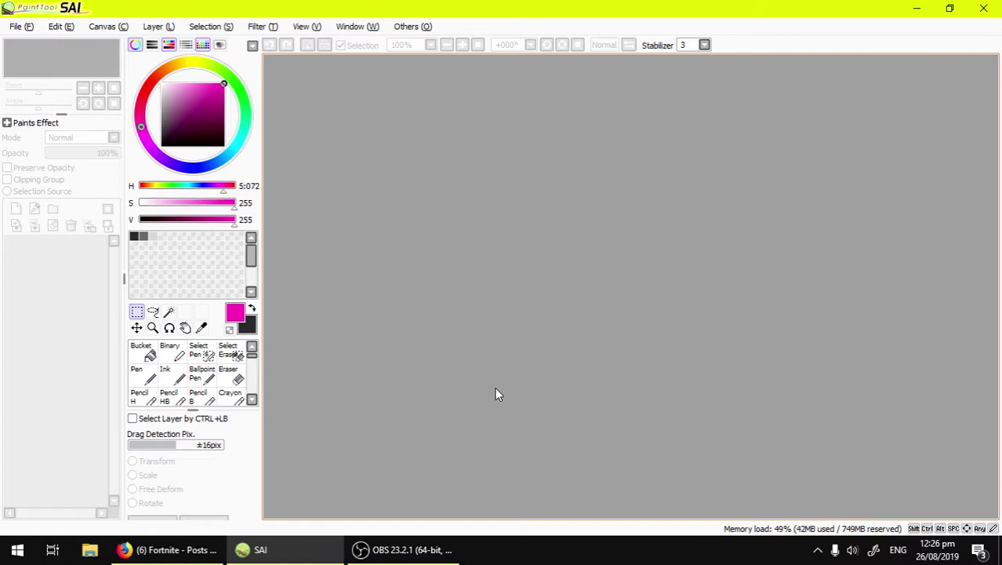
left_click(20, 25)
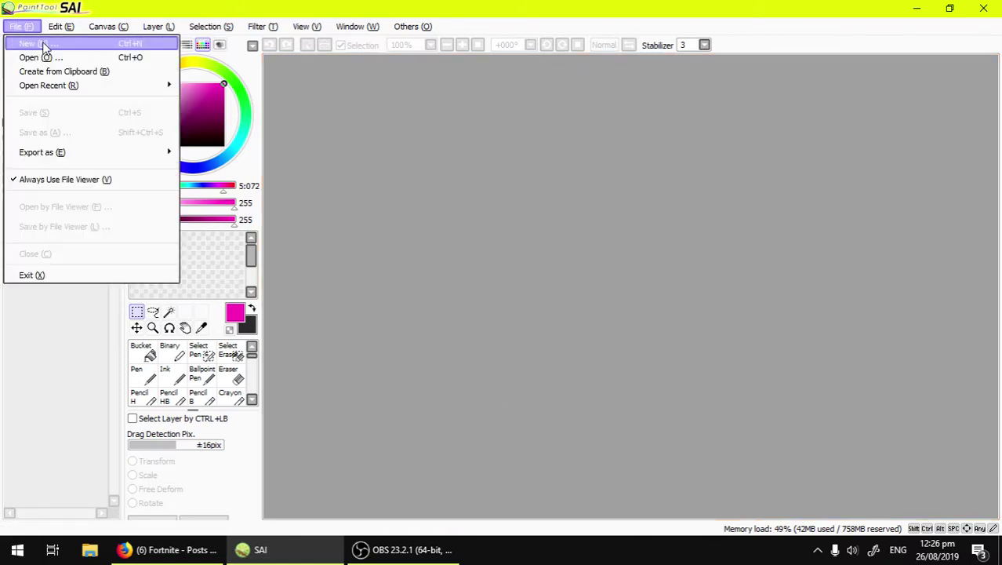
left_click(43, 46)
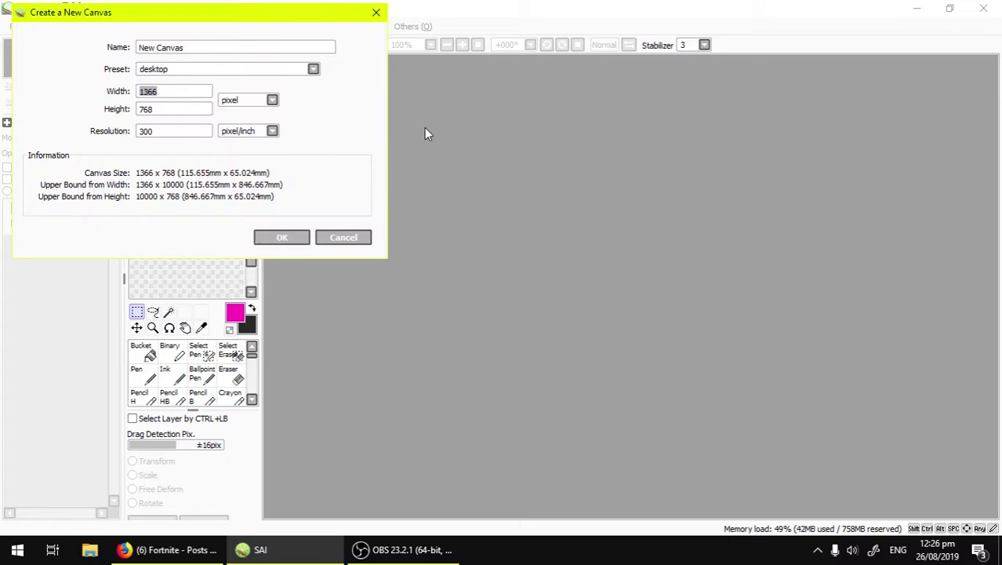
left_click(168, 93)
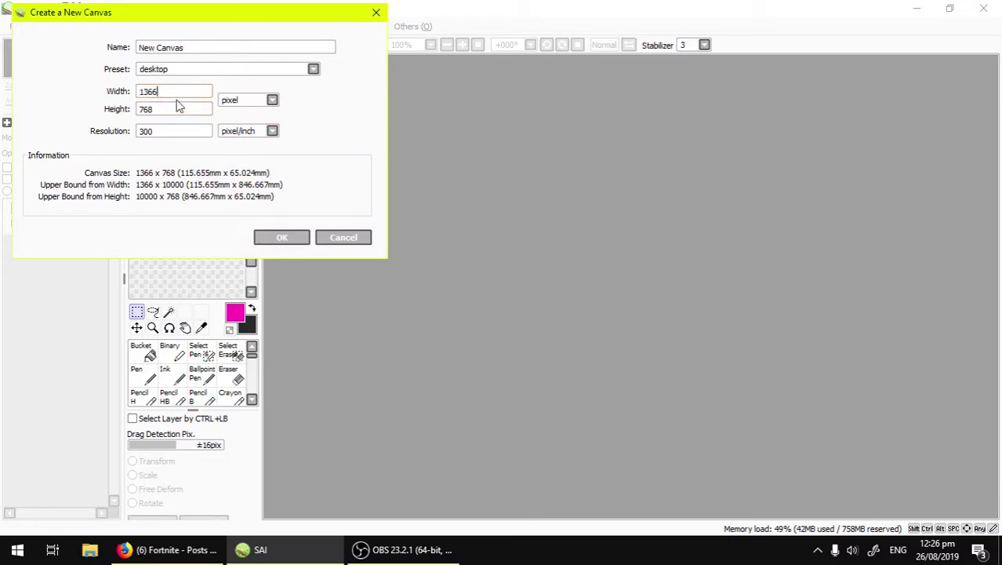
left_click(284, 237)
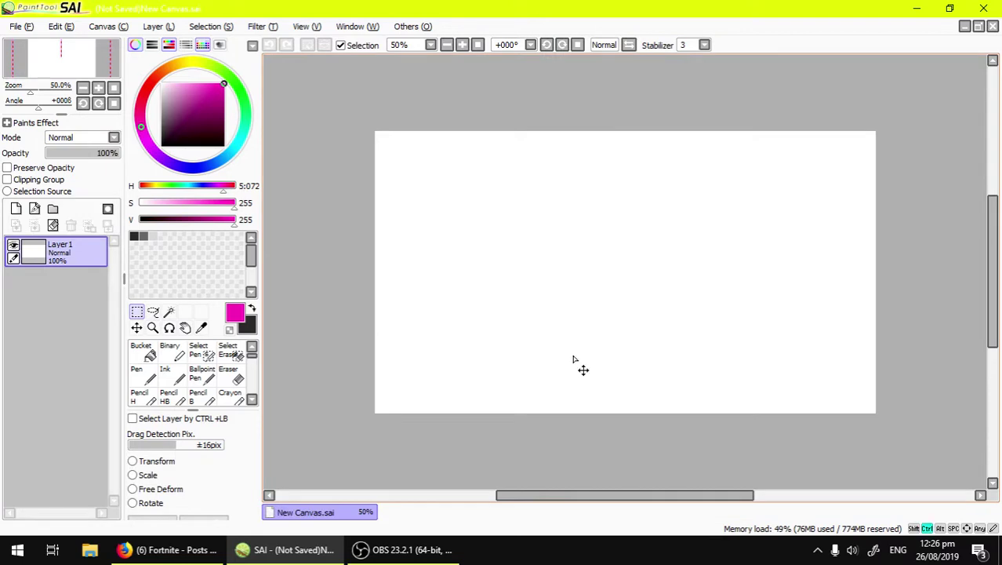
Paste the copied screenshot as a new layer, name it reference, and place it beneath Layer1
key("ctrl+v")
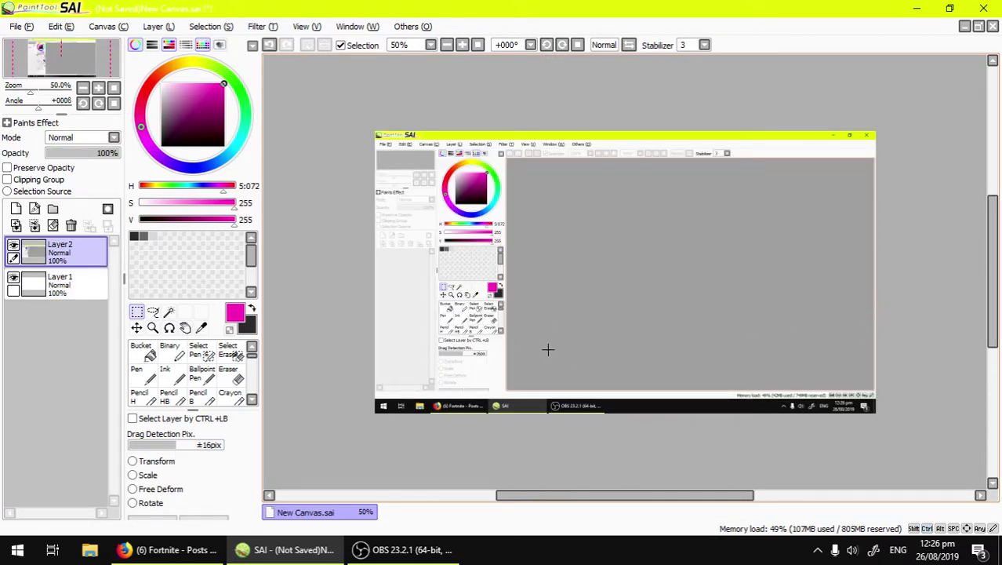
double_click(69, 246)
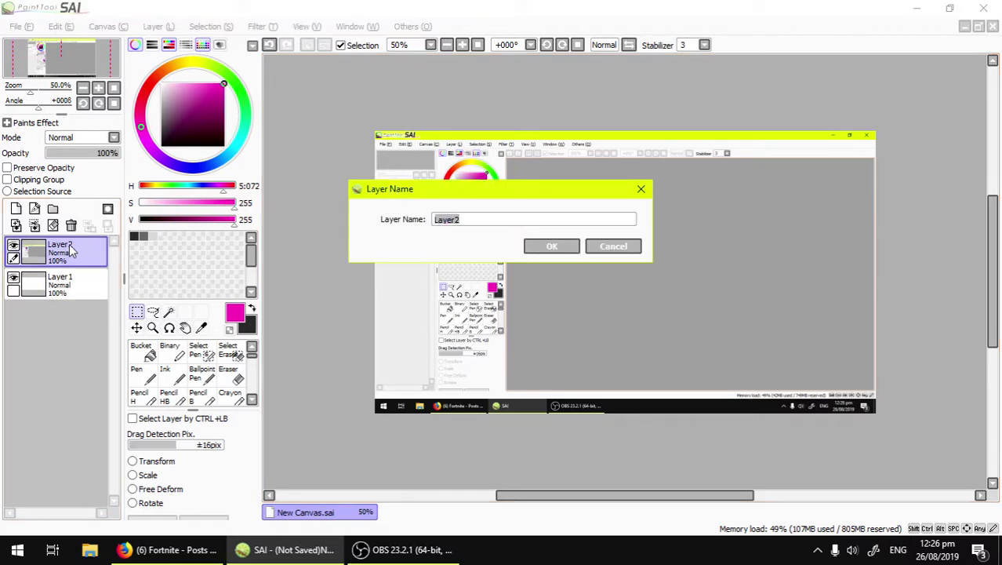
type("reference")
key("Return")
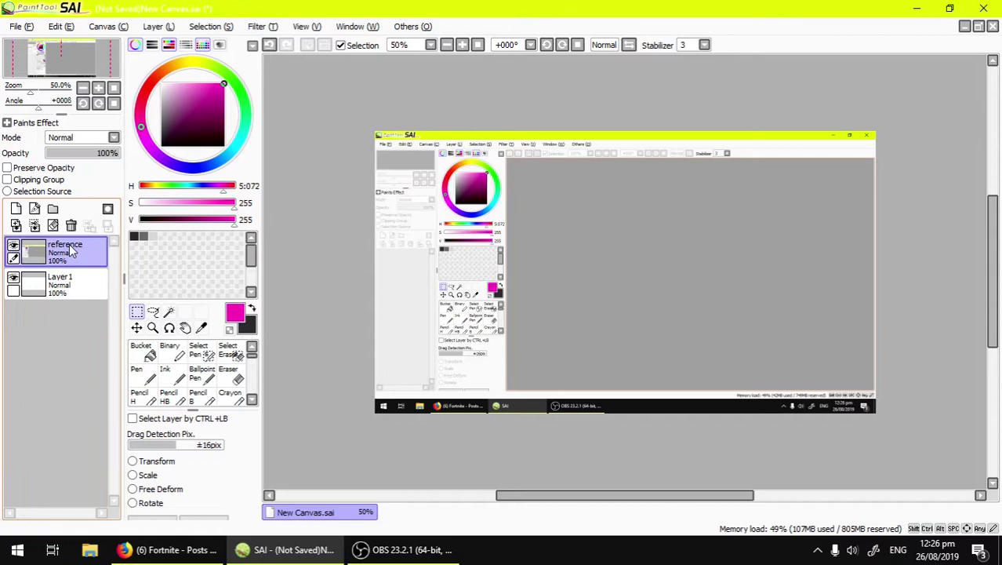
left_click_drag(69, 250, 61, 294)
left_click(79, 254)
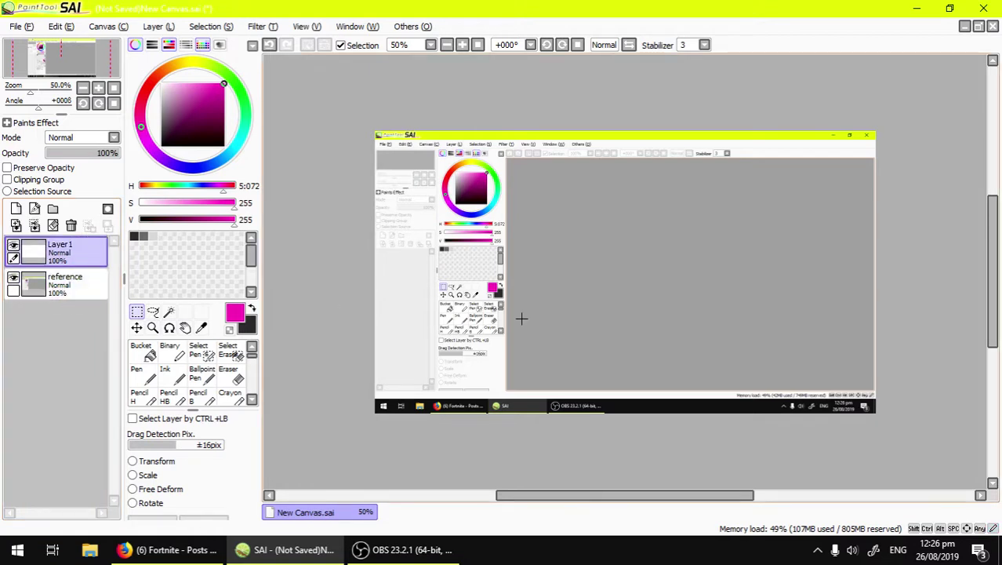
Open the image 1366 x 768 template.png from the Desktop folder
left_click(16, 25)
left_click(31, 57)
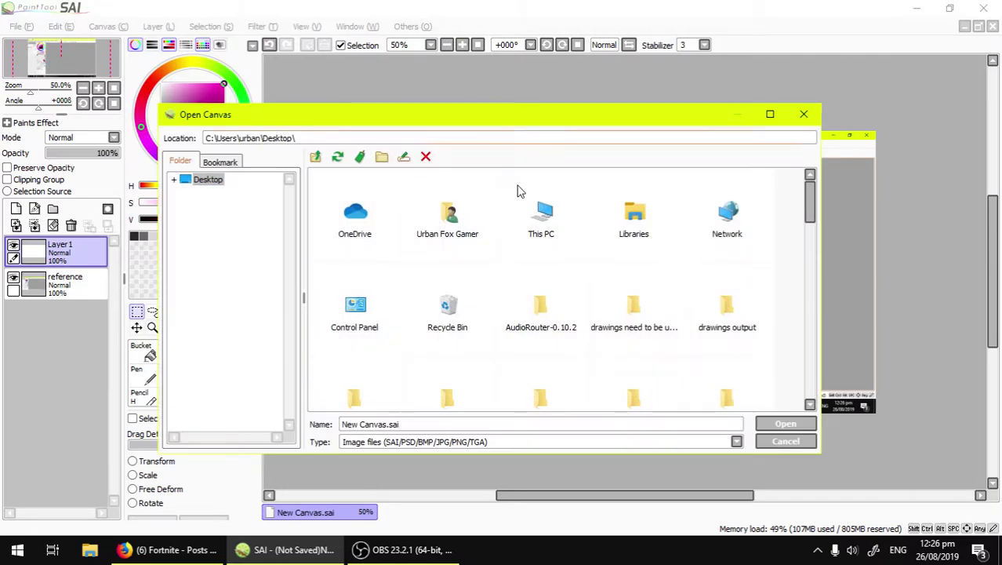
scroll(730, 262, "down", 2)
left_click(651, 329)
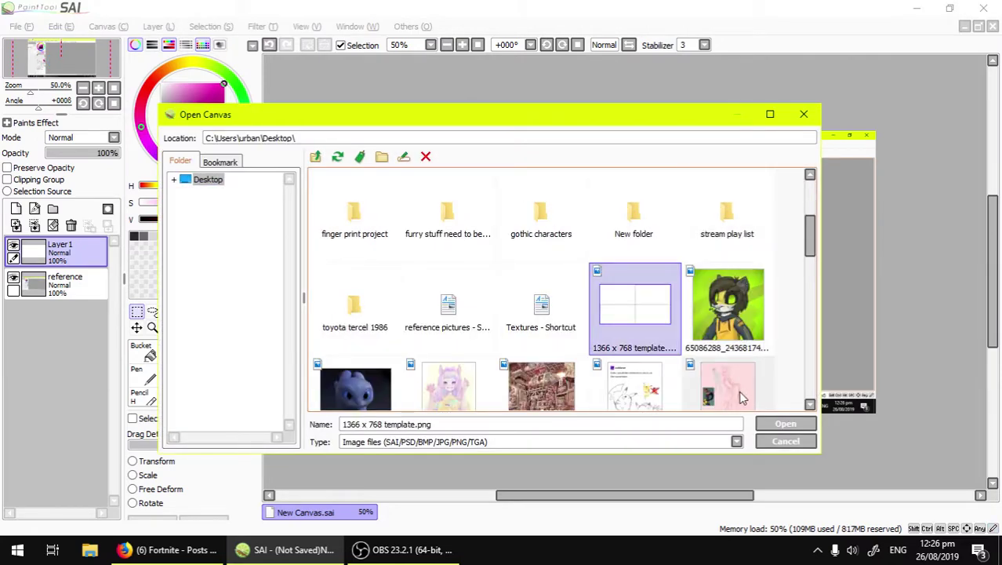
left_click(787, 424)
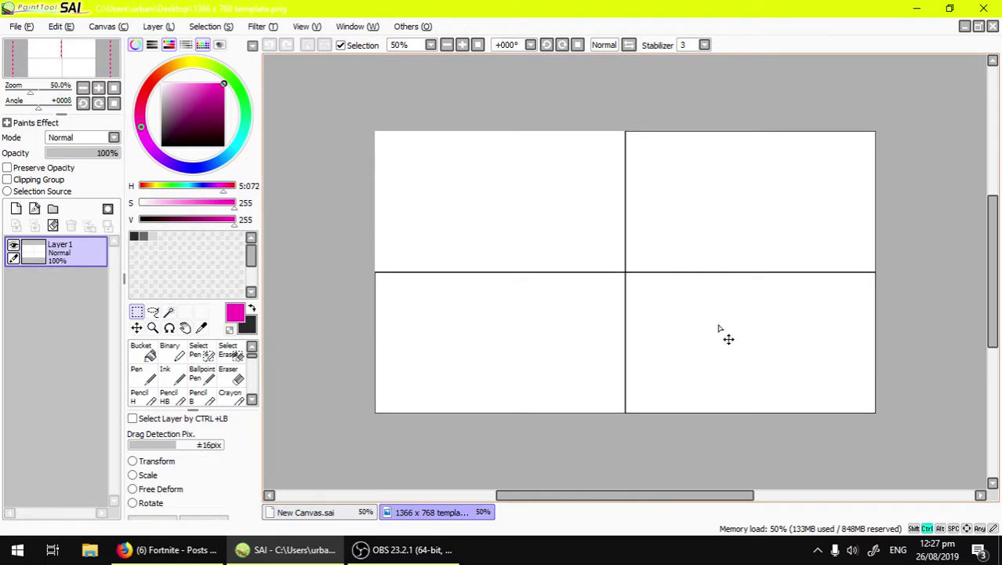
Cut the whole template image and paste it as a new layer into the canvas holding the reference screenshot
key("ctrl+a")
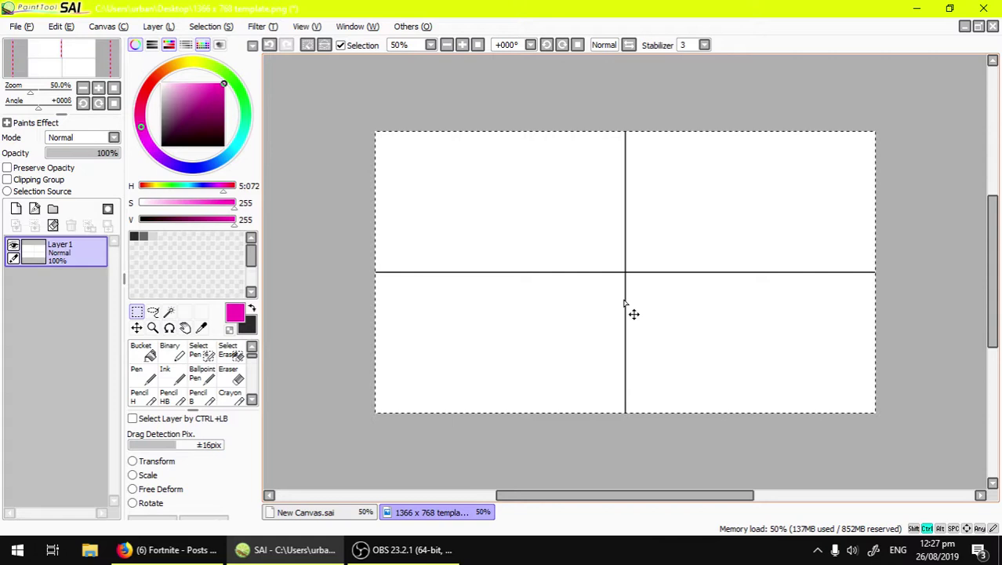
key("Delete")
key("ctrl+d")
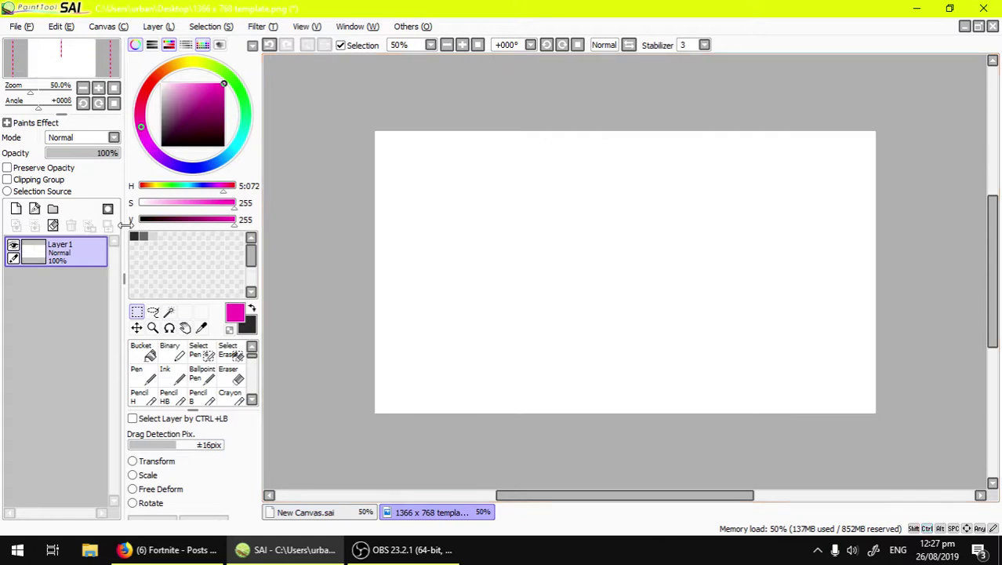
left_click(342, 510)
key("ctrl+v")
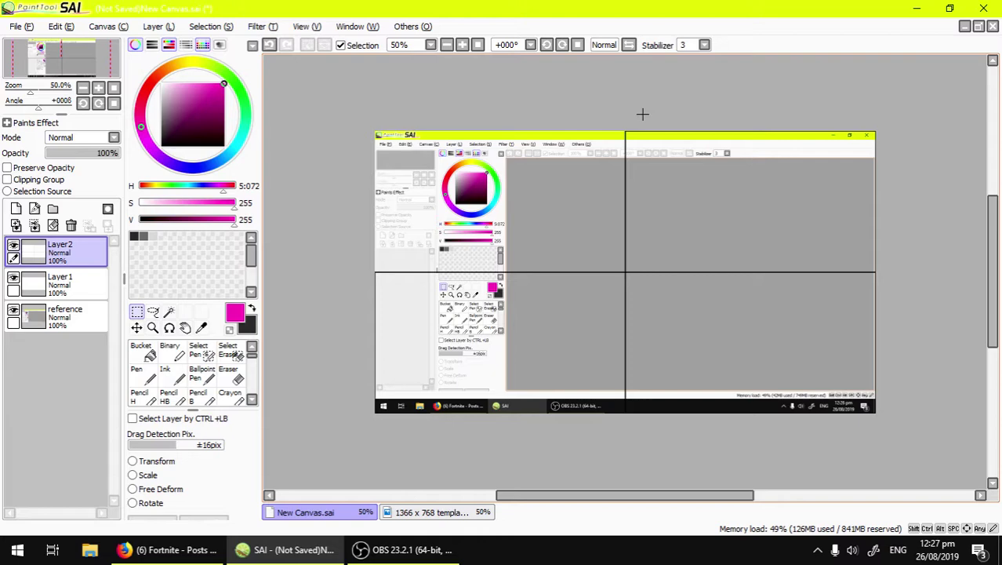
Create another canvas with the 1080p preset, 1920 x 1080 pixels, and paste the template into it
key("ctrl+n")
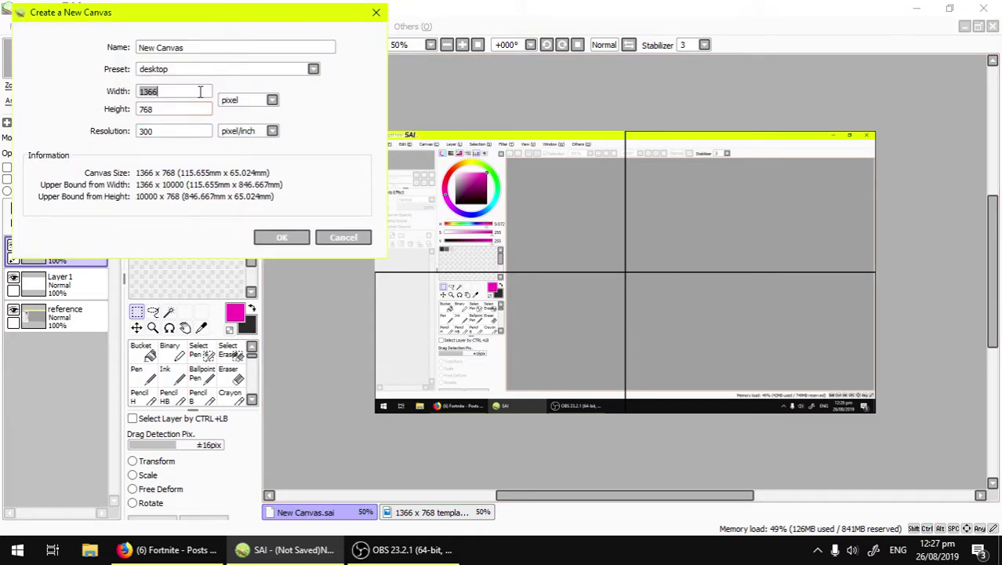
left_click(227, 72)
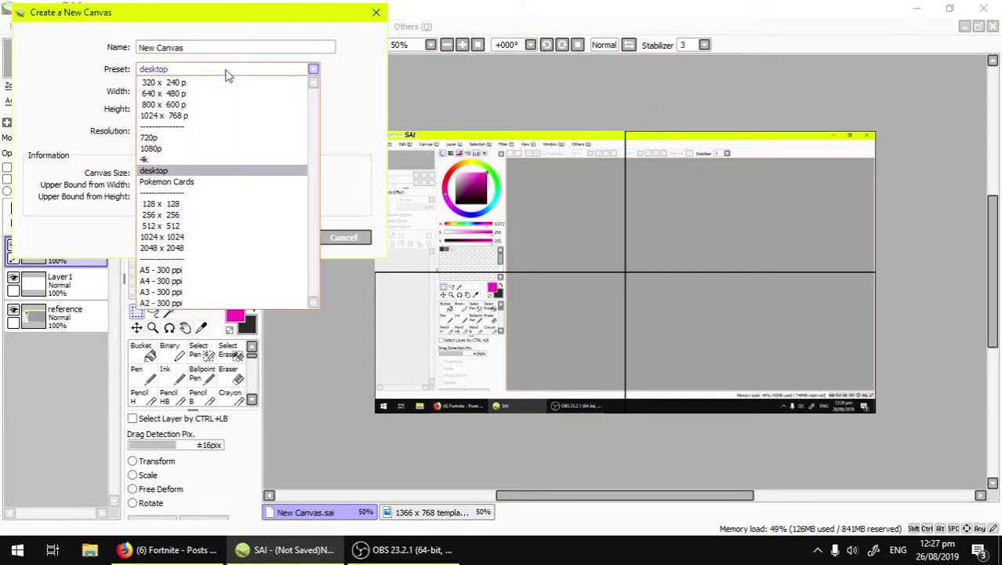
left_click(181, 149)
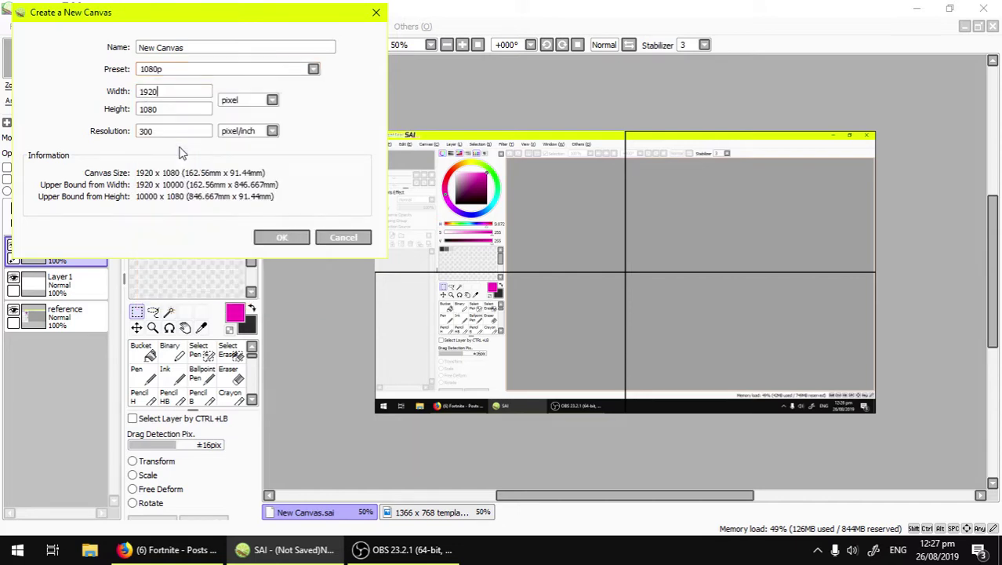
left_click(272, 238)
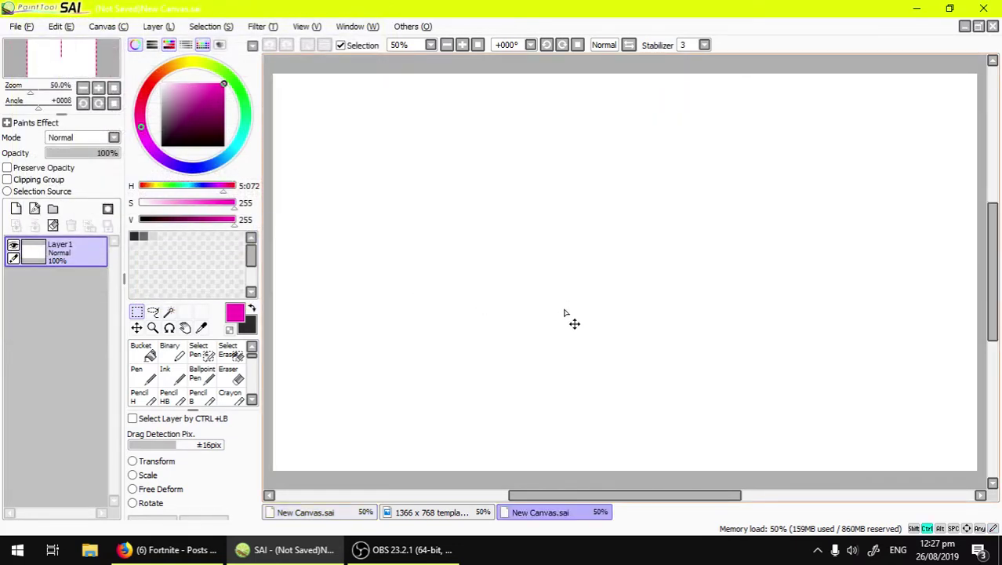
key("ctrl+v")
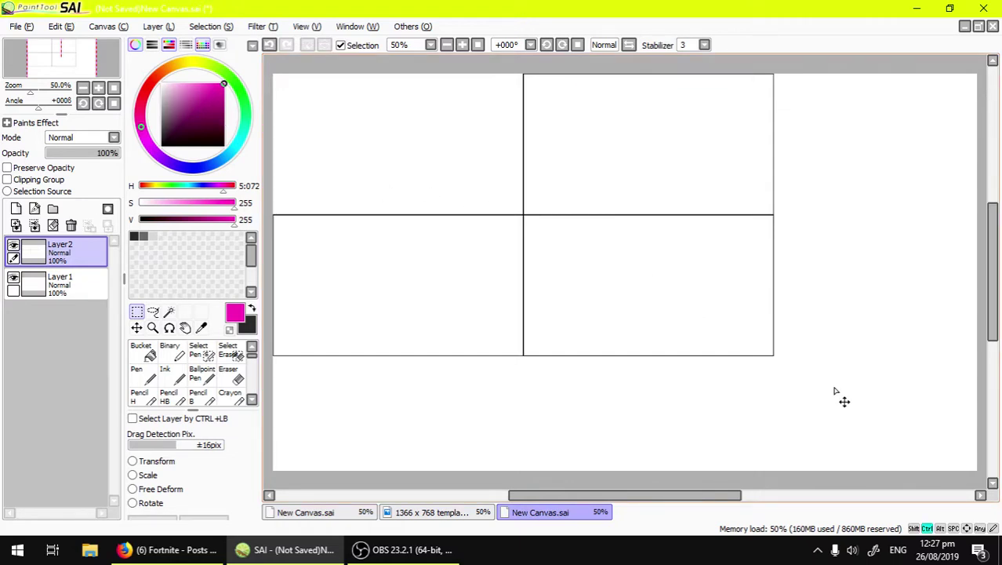
Transform the pasted template to fill the 1920 x 1080 canvas, aligning its lower-right corner exactly with the canvas corner
key("ctrl+t")
left_click_drag(772, 355, 977, 475)
scroll(951, 466, "up", 2)
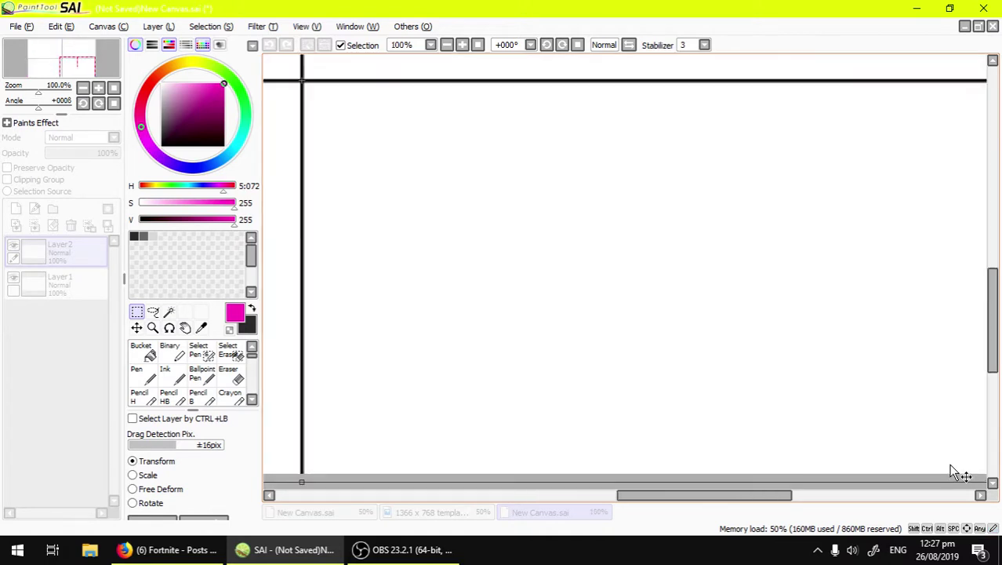
scroll(951, 471, "up", 2)
left_click_drag(846, 494, 912, 494)
scroll(785, 424, "up", 5)
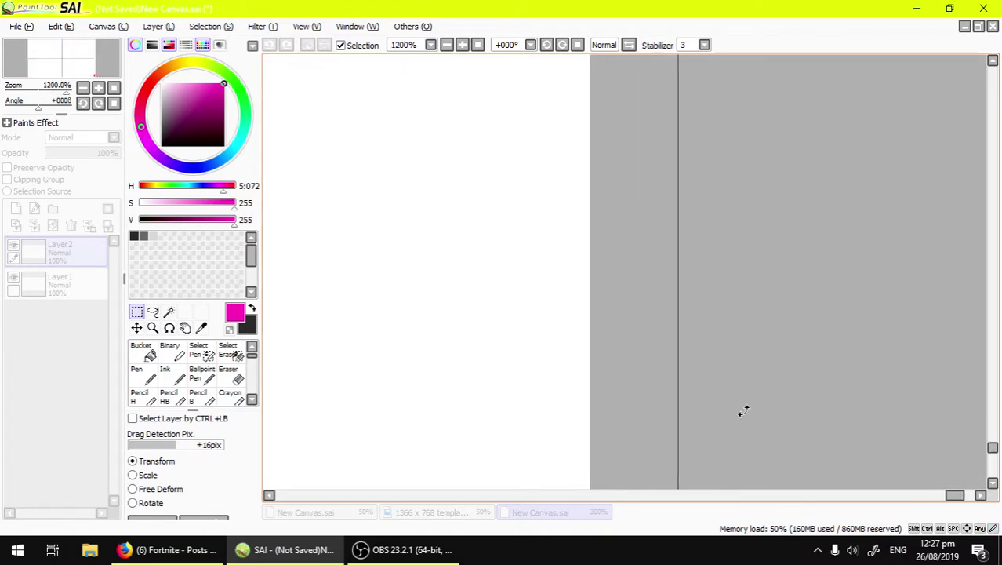
left_click_drag(993, 455, 990, 466)
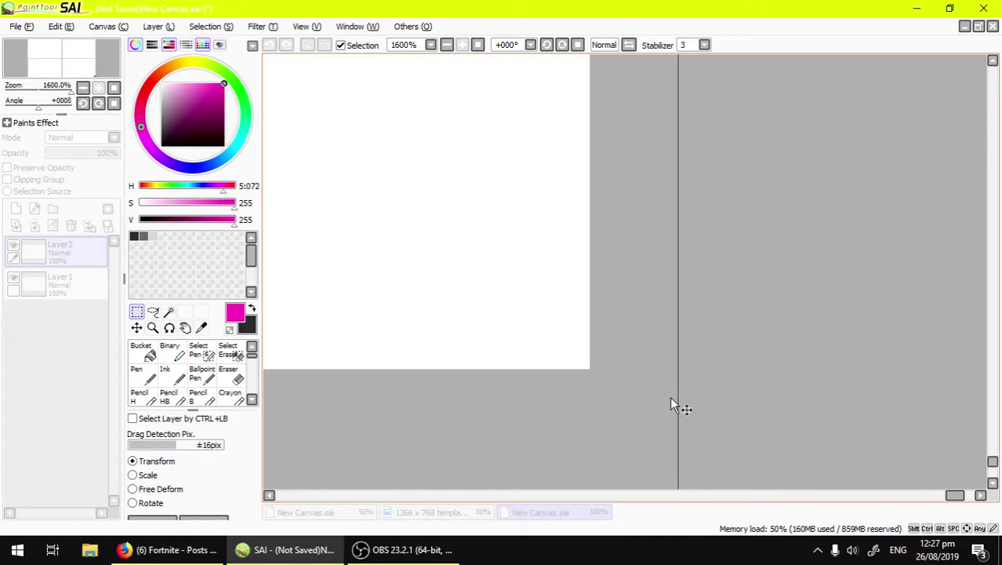
left_click(992, 482)
left_click(992, 482)
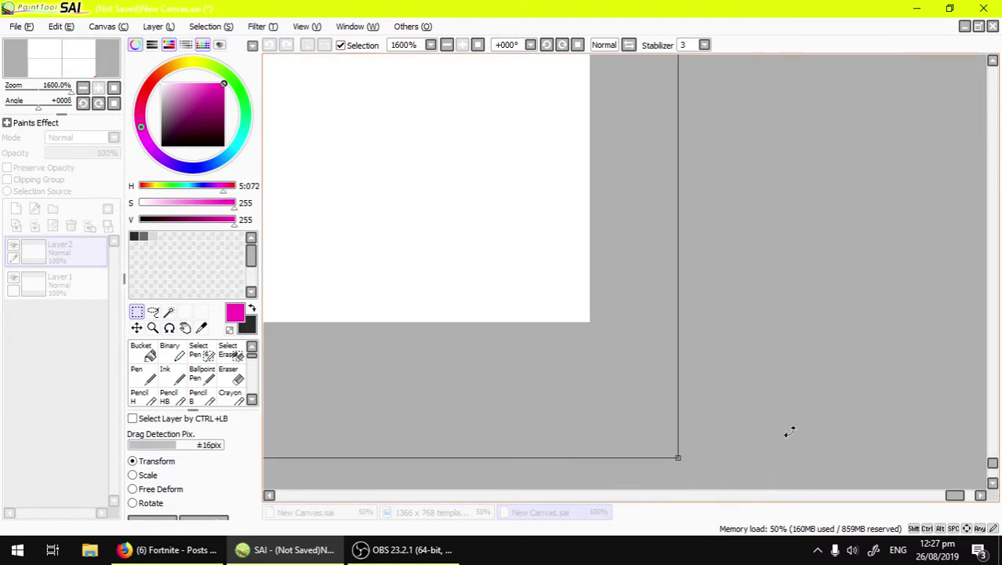
left_click_drag(679, 458, 585, 320)
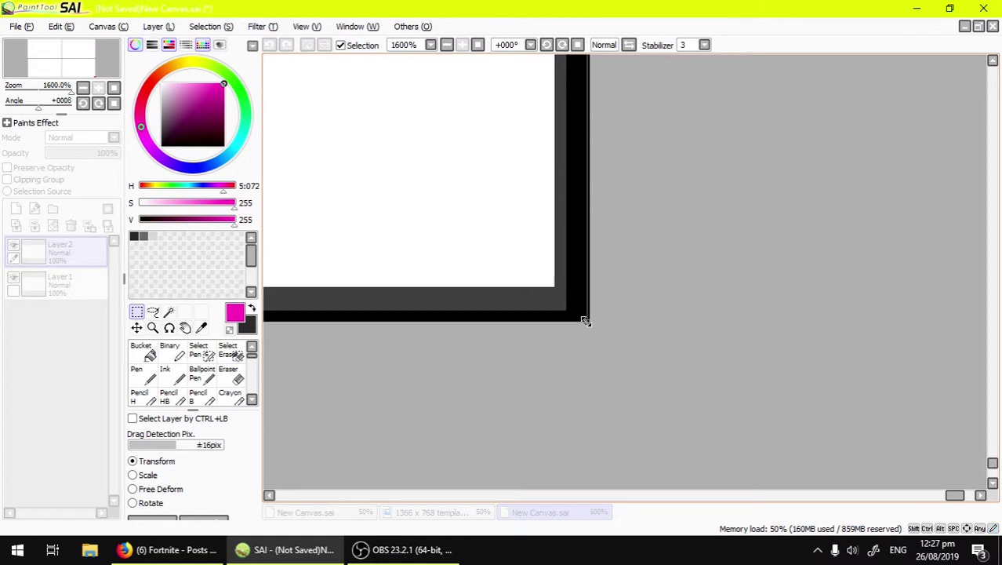
key("Return")
scroll(589, 322, "down", 8)
key("space")
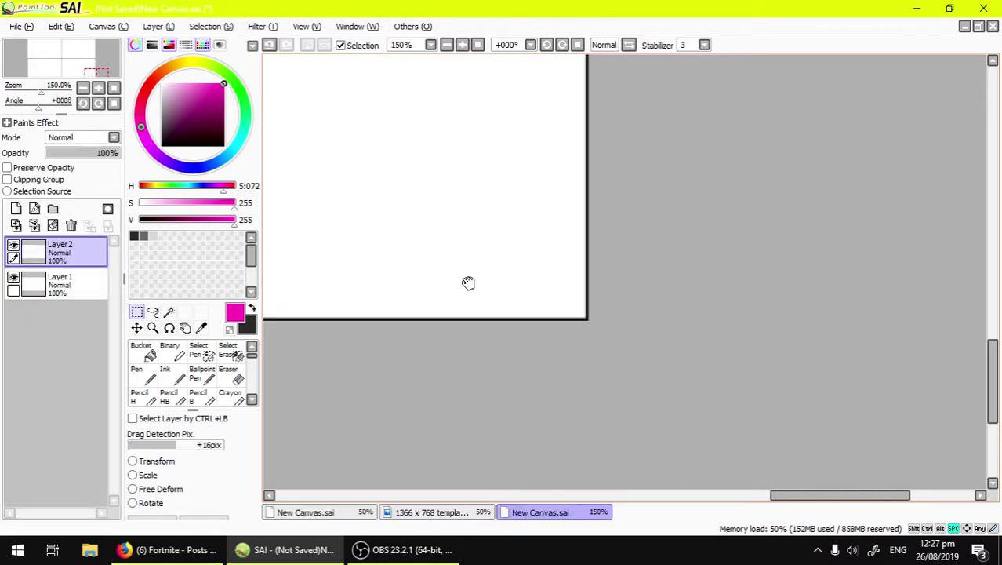
left_click_drag(468, 283, 734, 364)
scroll(678, 360, "down", 3)
left_click_drag(477, 349, 643, 389)
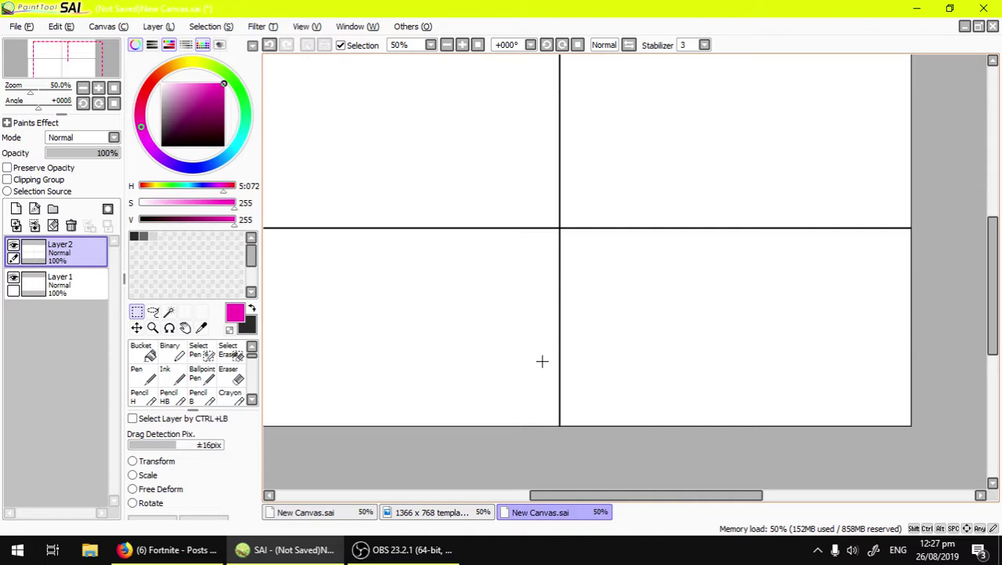
scroll(542, 360, "down", 1)
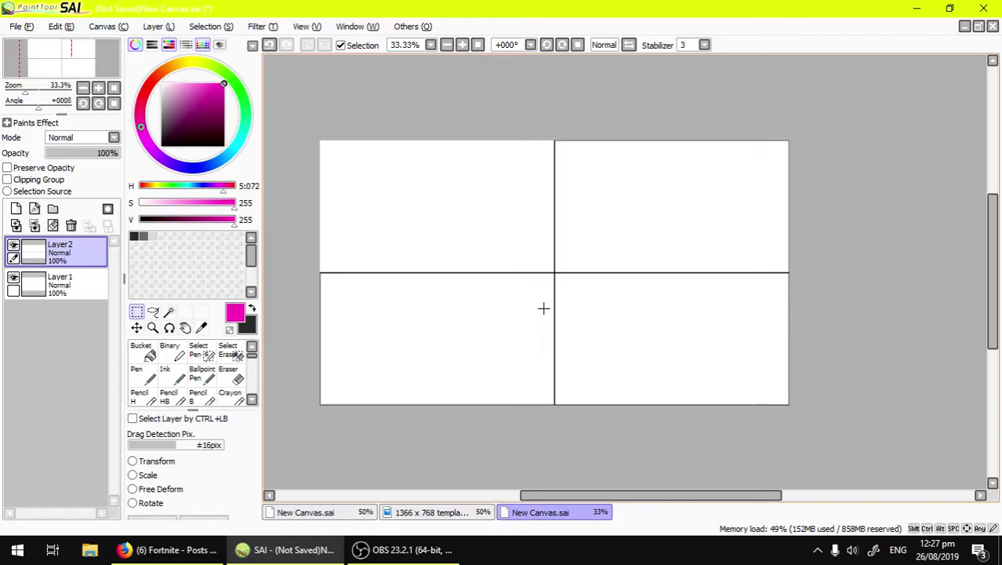
left_click_drag(544, 306, 568, 339)
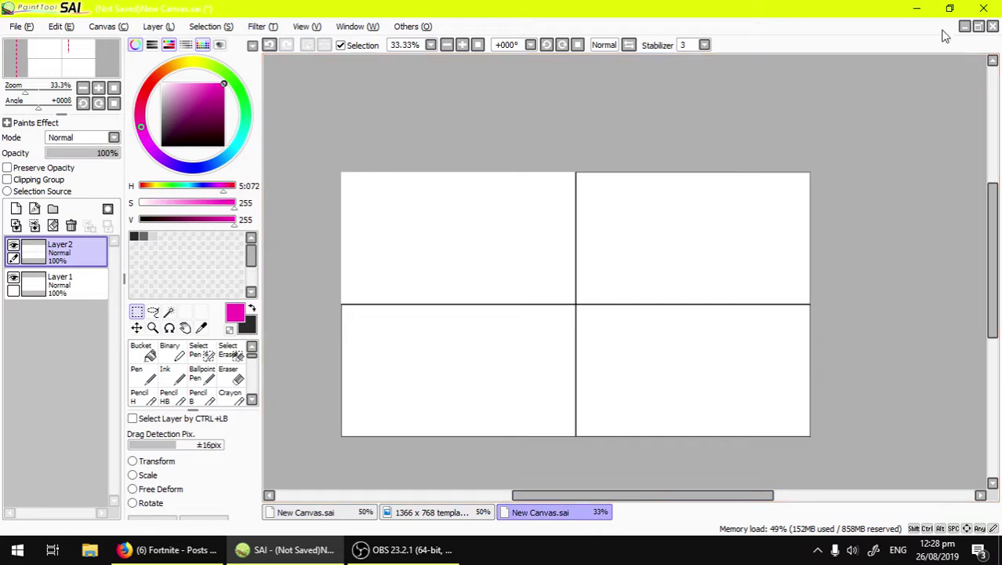
Close the 1080p canvas without saving and return to the canvas with the reference layer
left_click(992, 27)
left_click(512, 324)
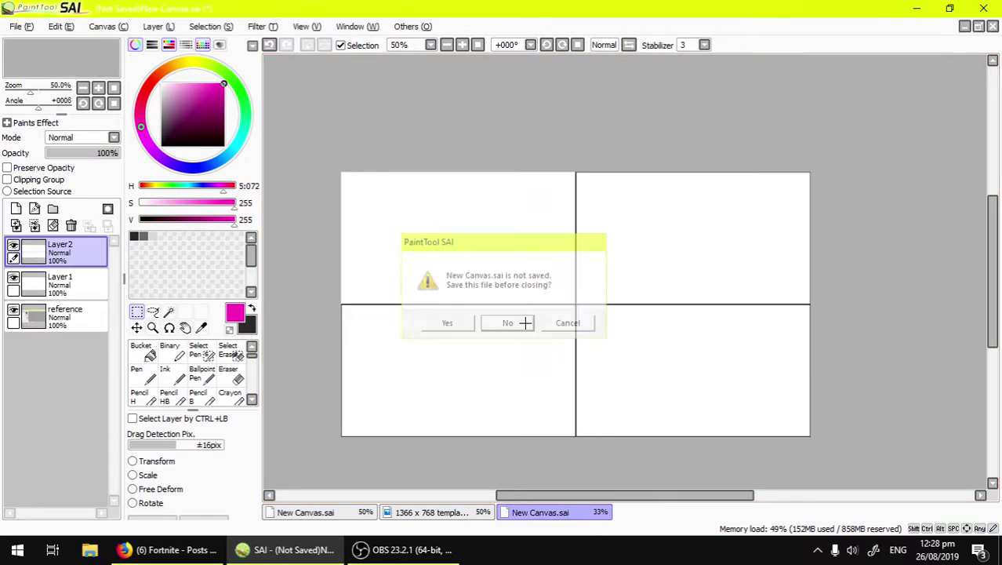
scroll(611, 246, "up", 2)
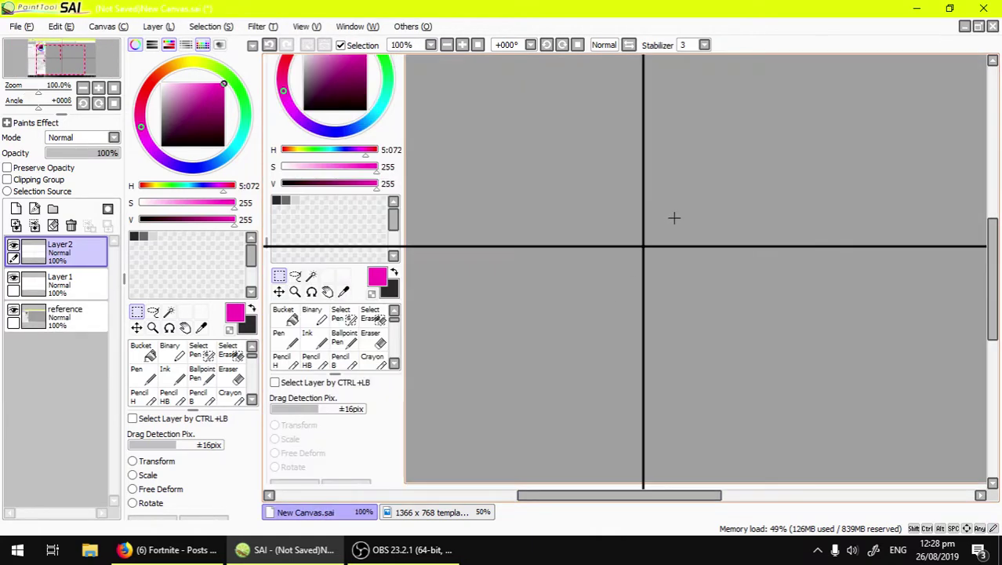
Rename the pasted centre-line template layer as guide
scroll(676, 239, "down", 1)
key("space")
left_click_drag(671, 243, 549, 352)
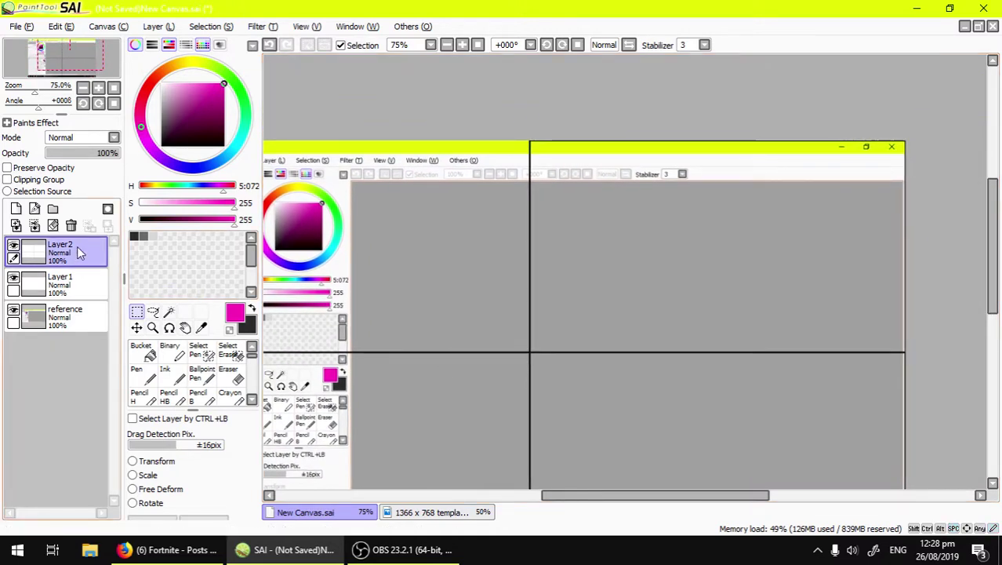
left_click(74, 282)
left_click(84, 259)
double_click(84, 260)
type("q")
key("Return")
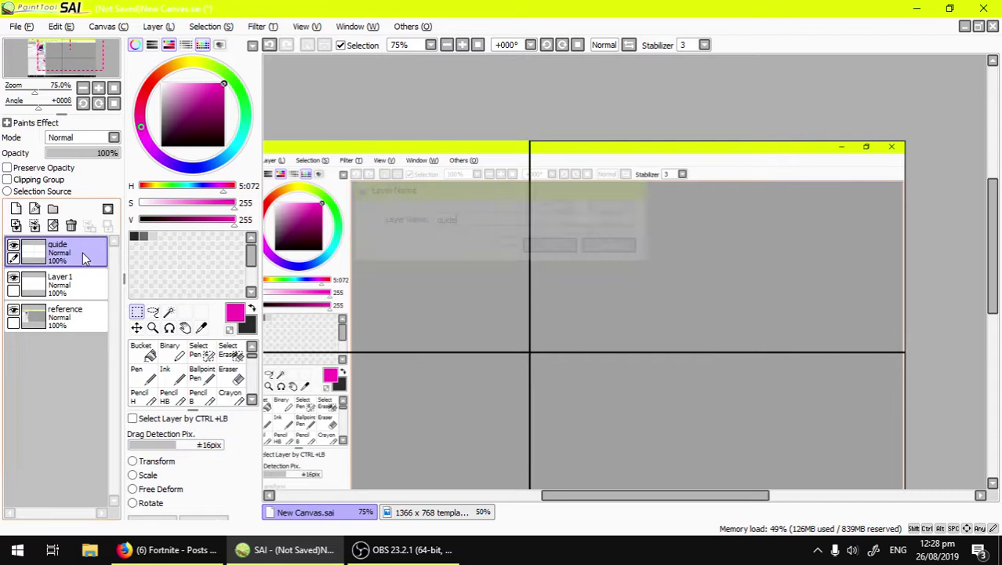
Rename the empty layer between the guide and the reference as black bar
left_click(67, 280)
left_click_drag(444, 305, 504, 289)
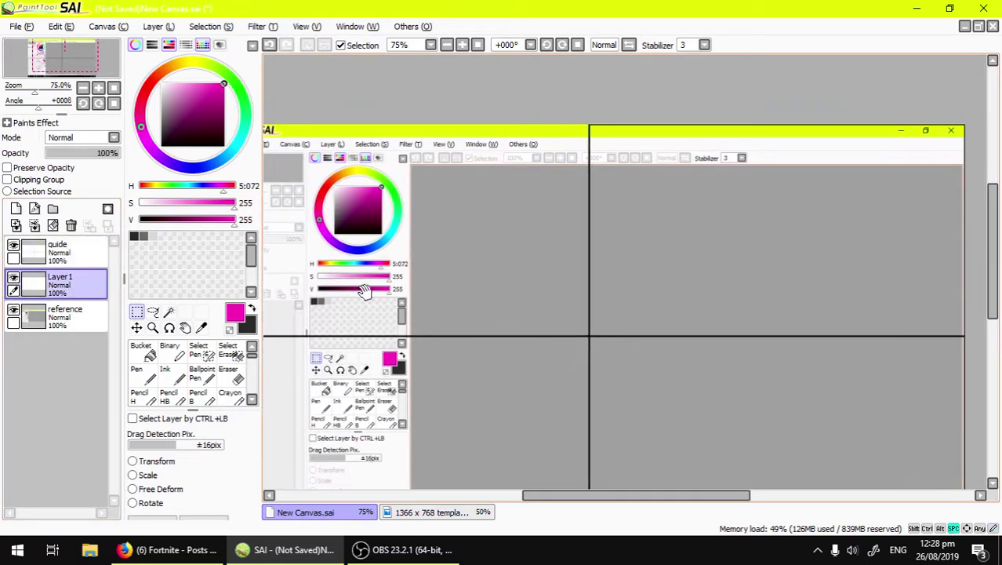
key("ctrl+n")
type("black bar")
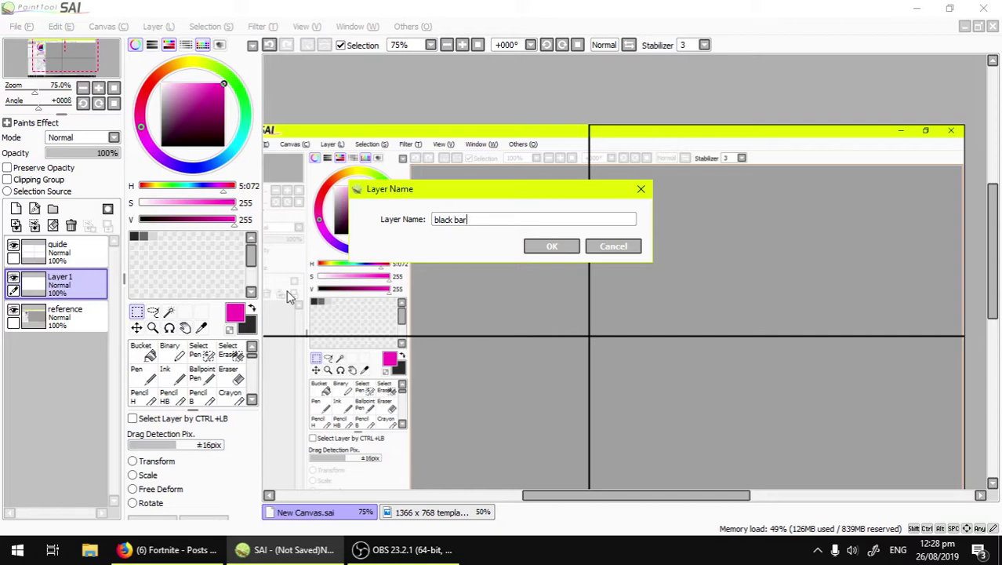
key("Return")
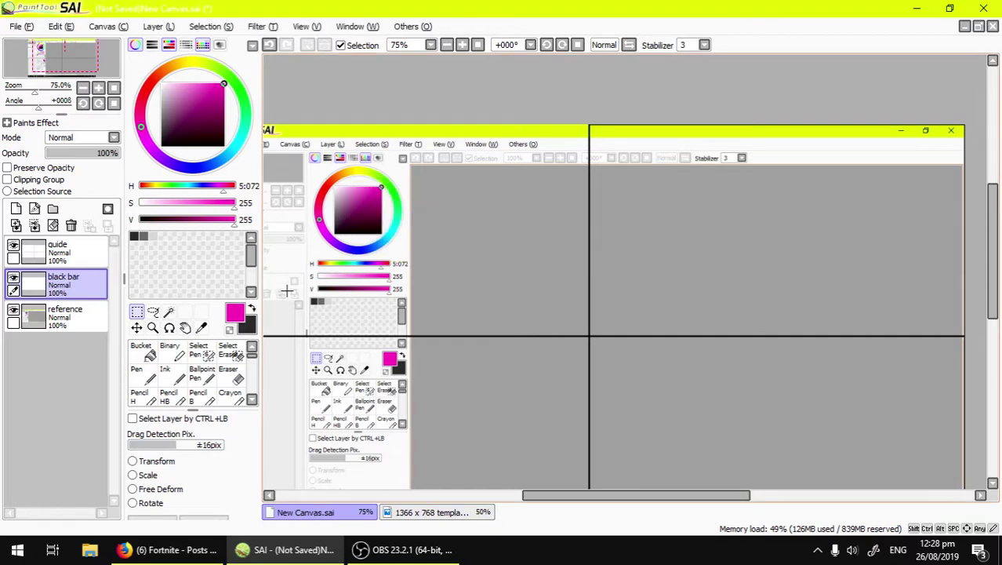
Select two full-width strips on the black bar layer, covering the taskbar and the title bar of the reference screenshot
scroll(395, 334, "down", 2)
left_click_drag(429, 334, 494, 294)
scroll(433, 356, "up", 1)
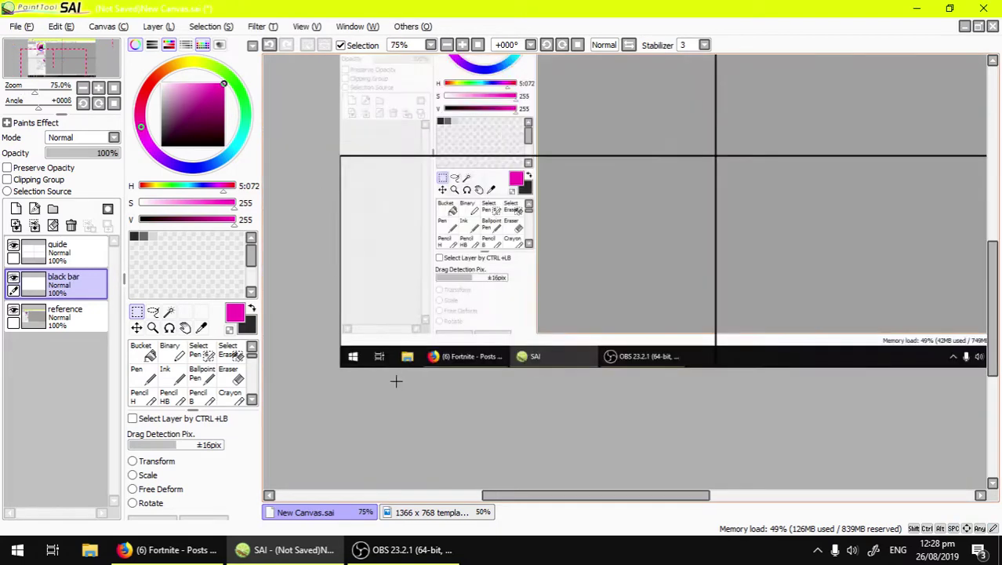
left_click_drag(569, 375, 966, 346)
scroll(842, 214, "up", 3)
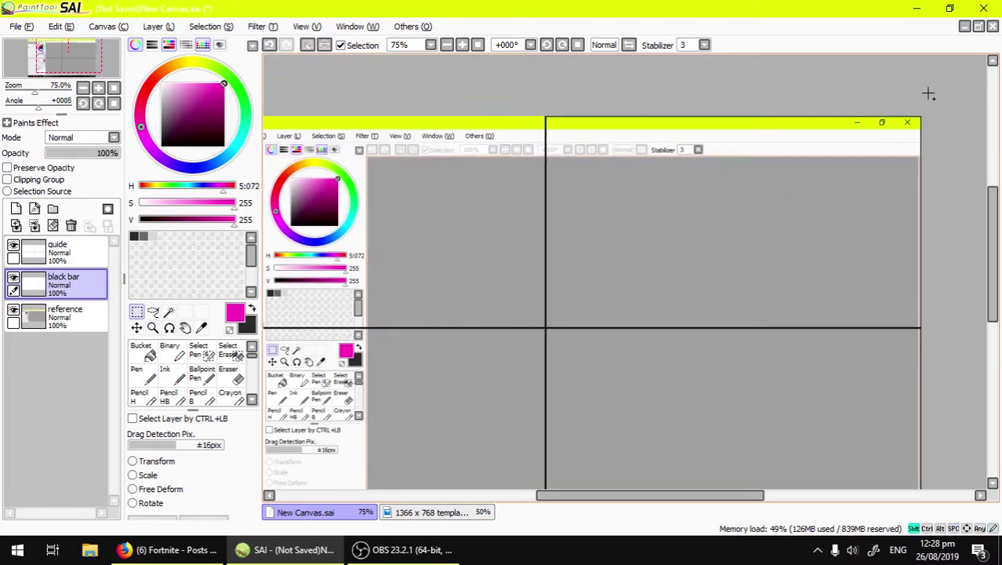
scroll(484, 135, "left", 7)
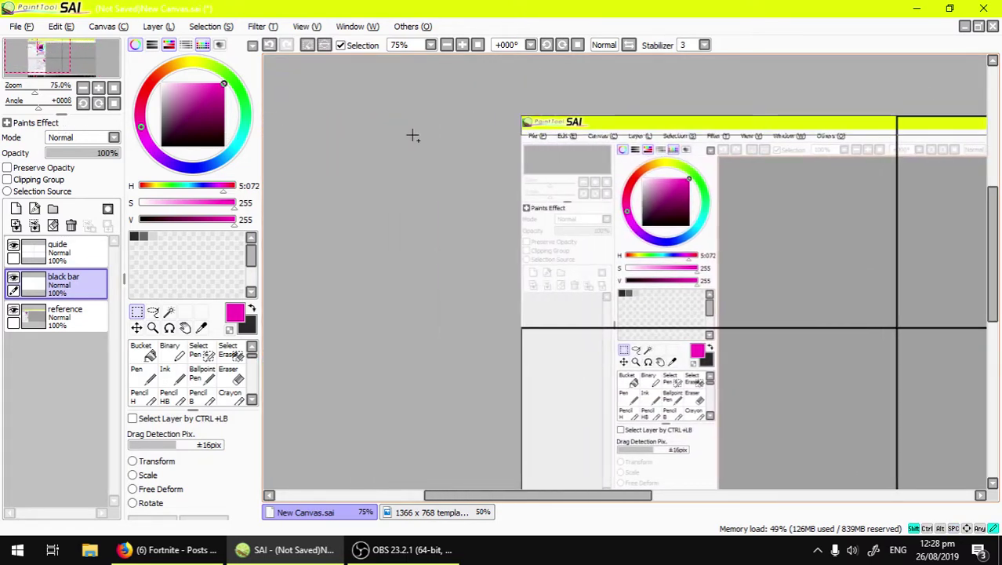
left_click_drag(651, 174, 534, 158)
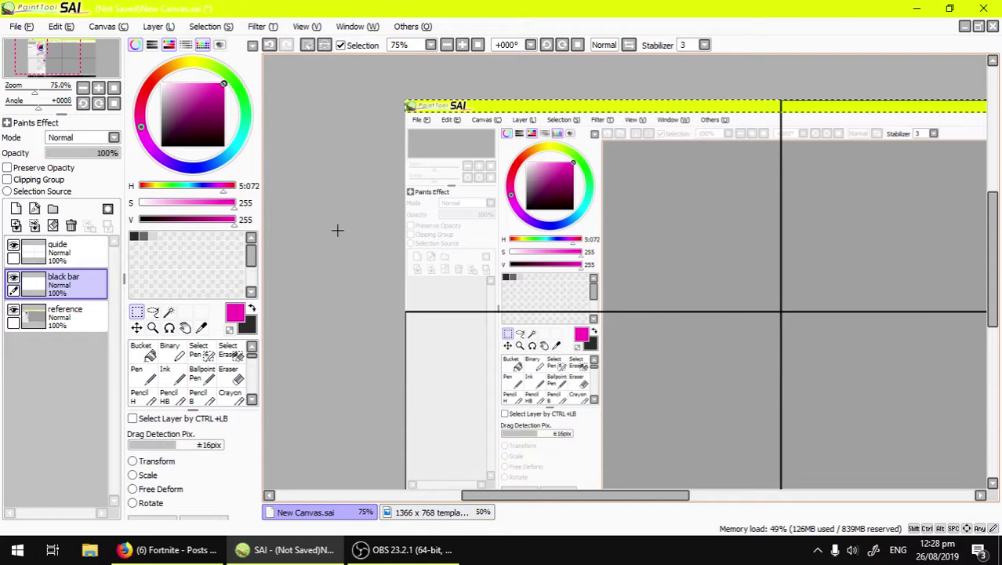
Fill both selected strips with near-black (S 000, V 033) using the Bucket, and clear the selection
key("g")
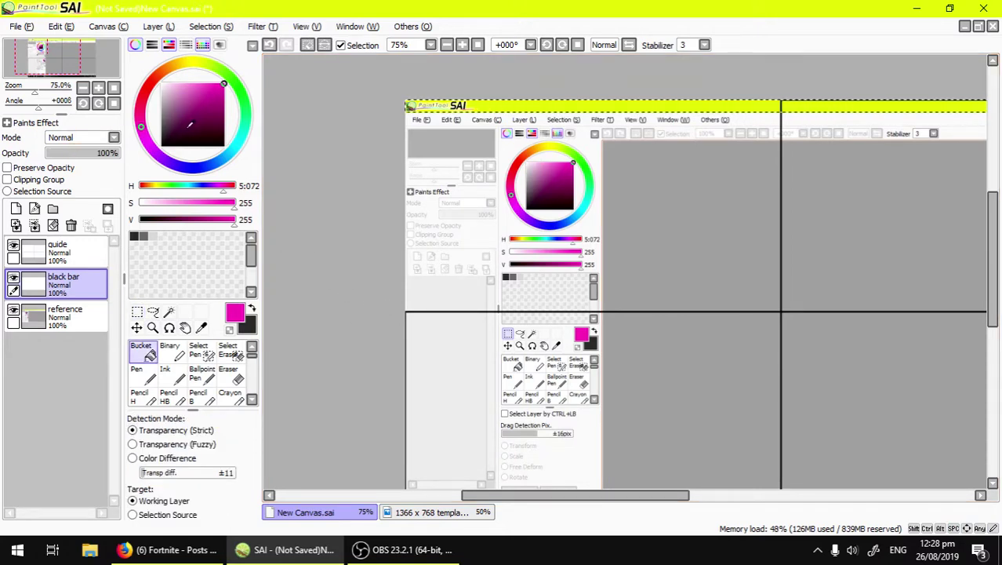
left_click_drag(188, 126, 149, 138)
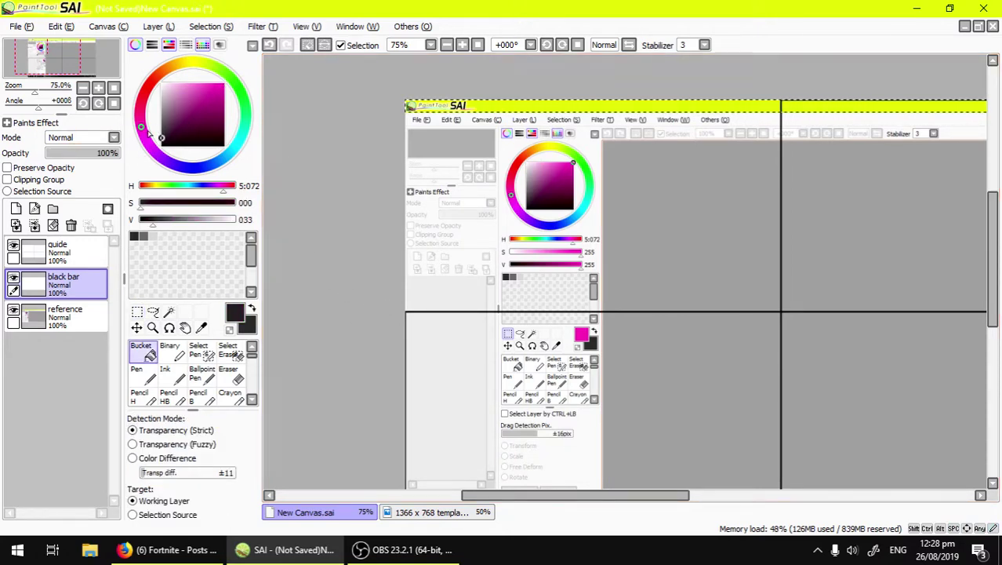
left_click(522, 108)
left_click_drag(578, 319, 497, 150)
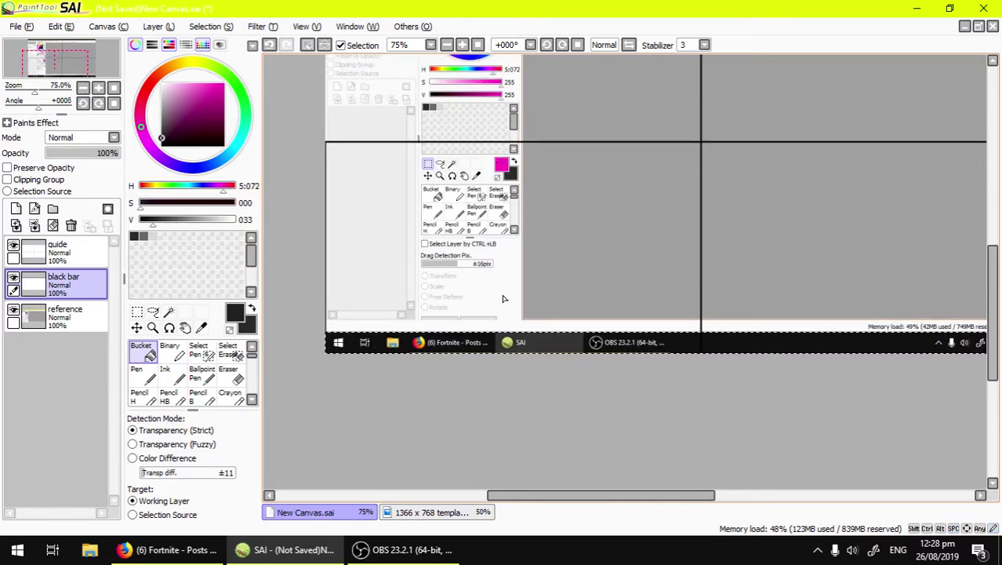
left_click(548, 348)
scroll(580, 330, "down", 1)
left_click_drag(595, 300, 581, 333)
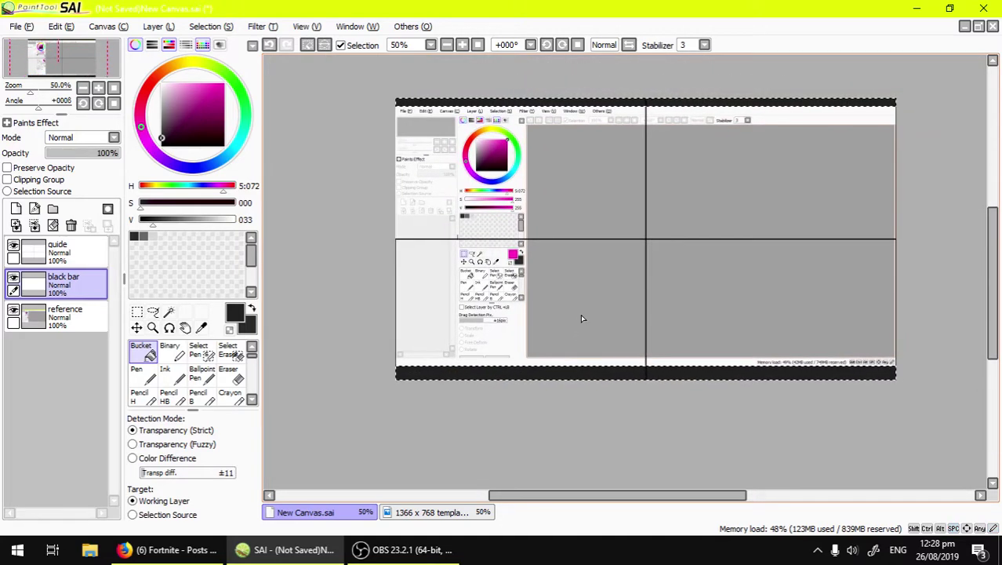
key("m")
key("ctrl+d")
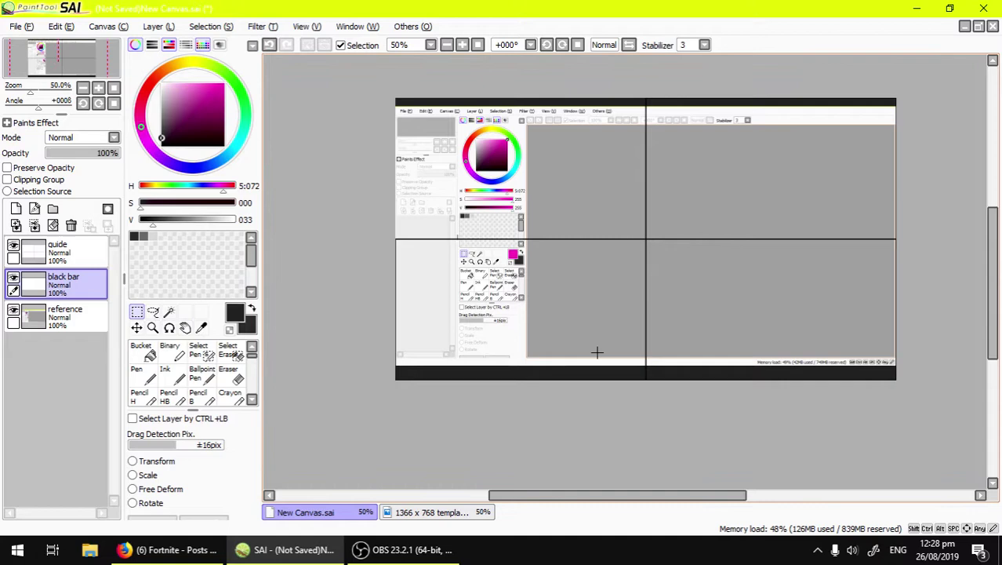
Add a new layer above the black bar layer and name it links
scroll(565, 360, "up", 2)
left_click_drag(427, 354, 548, 306)
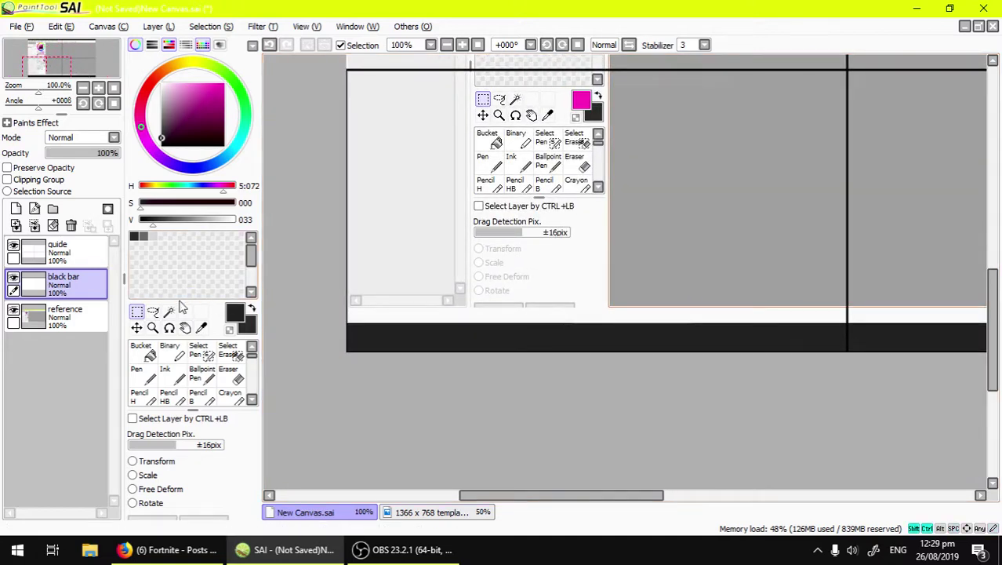
key("ctrl+shift+n")
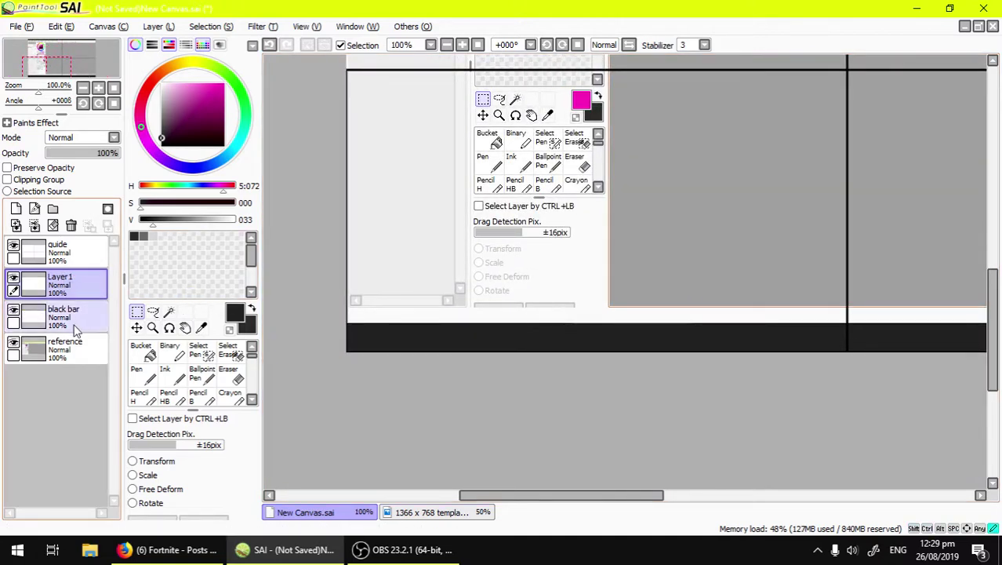
double_click(87, 284)
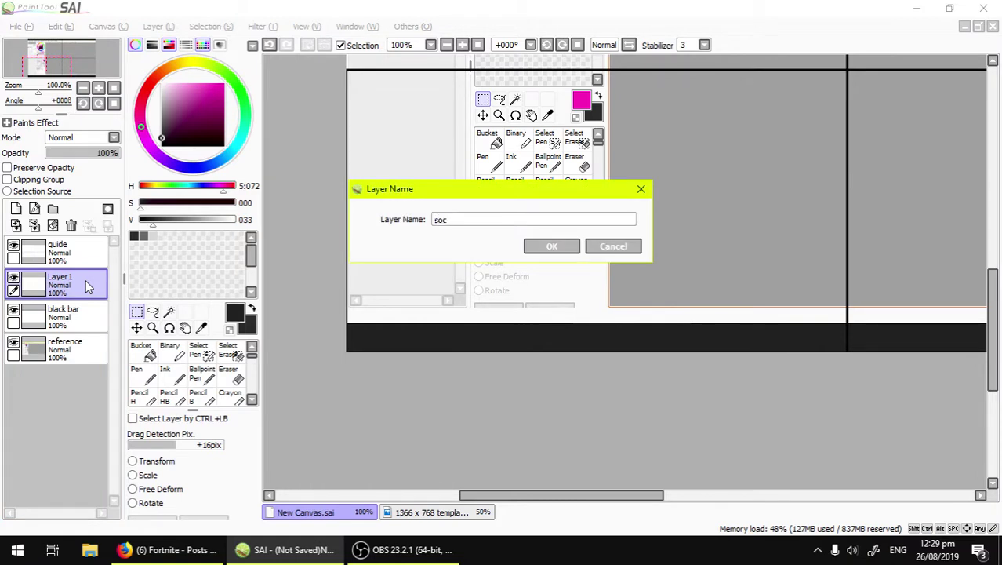
type("links")
key("Return")
With a lime-green pencil (H 1:080, S 255, V 255), handwrite "FACEBOOK.com" at the start of the lower black bar
scroll(181, 357, "down", 2)
scroll(403, 330, "up", 2)
key("space")
left_click_drag(403, 330, 477, 317)
key("n")
key("space")
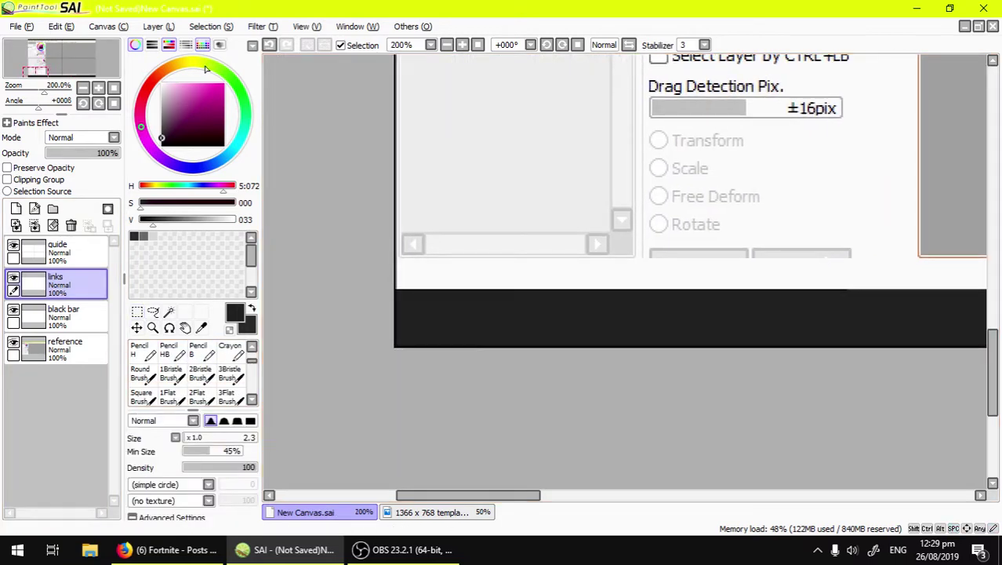
left_click_drag(206, 70, 243, 74)
scroll(397, 216, "up", 3)
key("space")
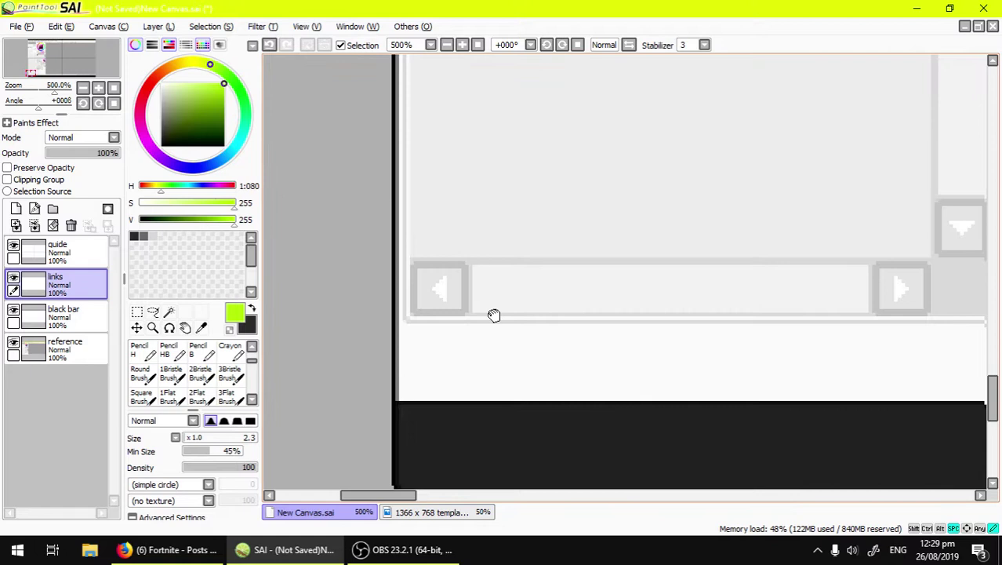
left_click_drag(494, 313, 430, 197)
scroll(463, 221, "down", 2)
left_click_drag(488, 249, 463, 302)
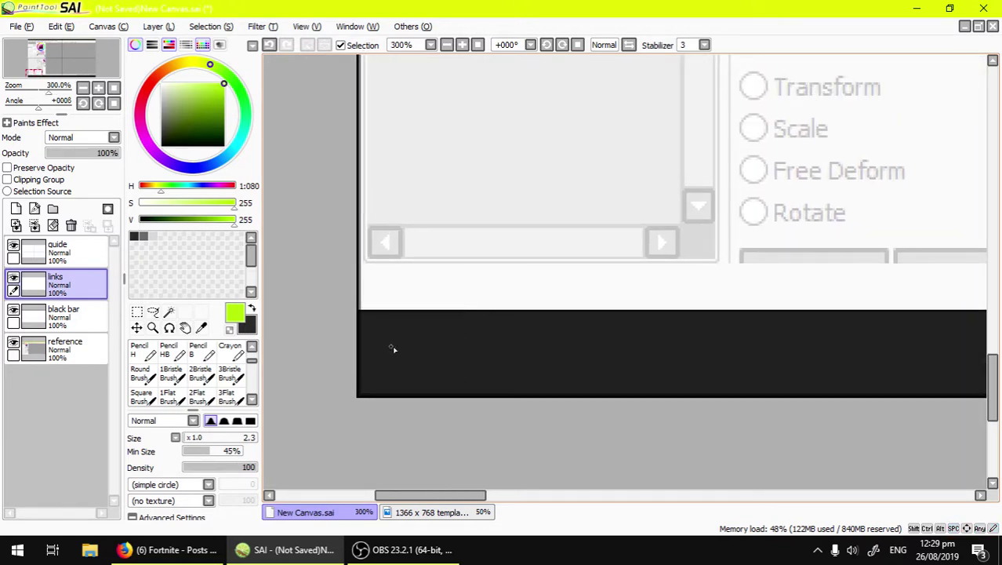
mouse_move(435, 364)
left_mouse_down()
mouse_move(369, 336)
mouse_move(380, 352)
mouse_move(398, 320)
left_mouse_up()
left_click_drag(373, 337, 396, 335)
mouse_move(456, 327)
left_mouse_down()
mouse_move(459, 340)
mouse_move(491, 341)
left_mouse_up()
left_click_drag(469, 332, 492, 321)
left_click_drag(494, 336, 472, 343)
left_click_drag(480, 329, 480, 351)
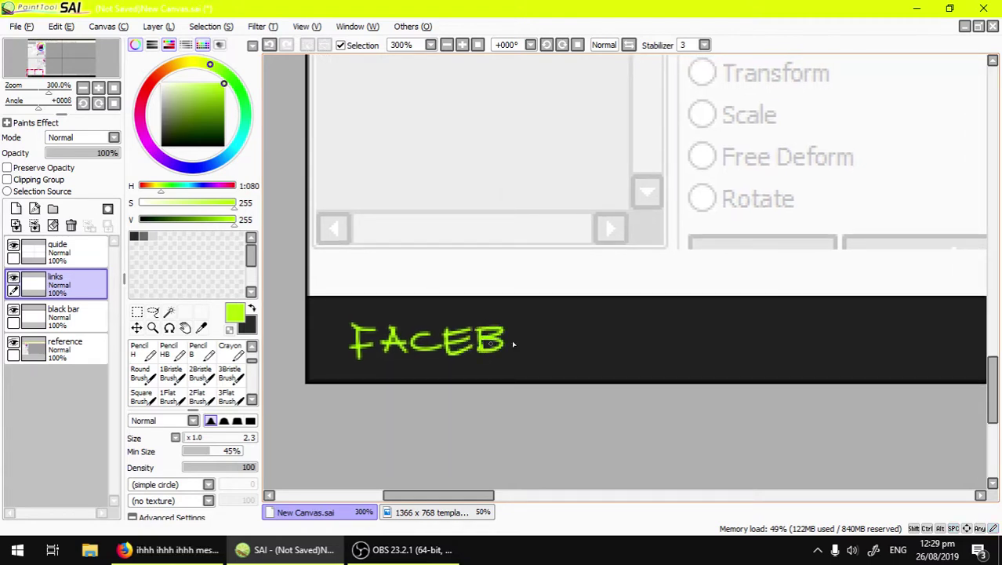
left_click_drag(522, 327, 592, 349)
mouse_move(621, 352)
left_mouse_down()
mouse_move(568, 346)
mouse_move(593, 341)
left_mouse_up()
left_click(553, 343)
mouse_move(605, 328)
left_mouse_down()
mouse_move(615, 337)
mouse_move(608, 327)
left_mouse_up()
mouse_move(626, 324)
left_mouse_down()
mouse_move(627, 345)
mouse_move(655, 345)
left_mouse_up()
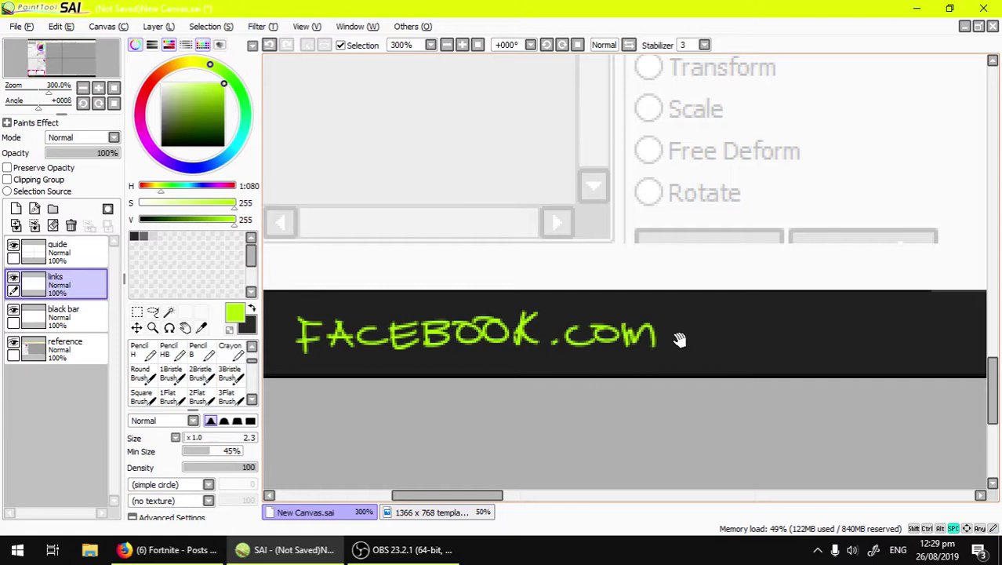
Continue the handwritten link in the lower black bar with "/urbanfoxGamer"
mouse_move(584, 329)
left_mouse_down()
mouse_move(561, 367)
mouse_move(542, 375)
mouse_move(558, 359)
left_mouse_up()
mouse_move(570, 335)
left_mouse_down()
mouse_move(572, 367)
mouse_move(594, 360)
left_mouse_up()
left_click_drag(600, 359, 640, 370)
mouse_move(643, 374)
left_mouse_down()
mouse_move(561, 362)
mouse_move(592, 348)
left_mouse_up()
mouse_move(607, 342)
left_mouse_down()
mouse_move(613, 362)
mouse_move(604, 342)
left_mouse_up()
mouse_move(638, 341)
left_mouse_down()
mouse_move(619, 362)
mouse_move(643, 362)
left_mouse_up()
left_click_drag(659, 360, 545, 358)
mouse_move(558, 337)
left_mouse_down()
mouse_move(562, 361)
mouse_move(570, 347)
mouse_move(577, 357)
mouse_move(629, 357)
left_mouse_up()
mouse_move(632, 349)
left_mouse_down()
mouse_move(653, 354)
mouse_move(680, 330)
left_mouse_up()
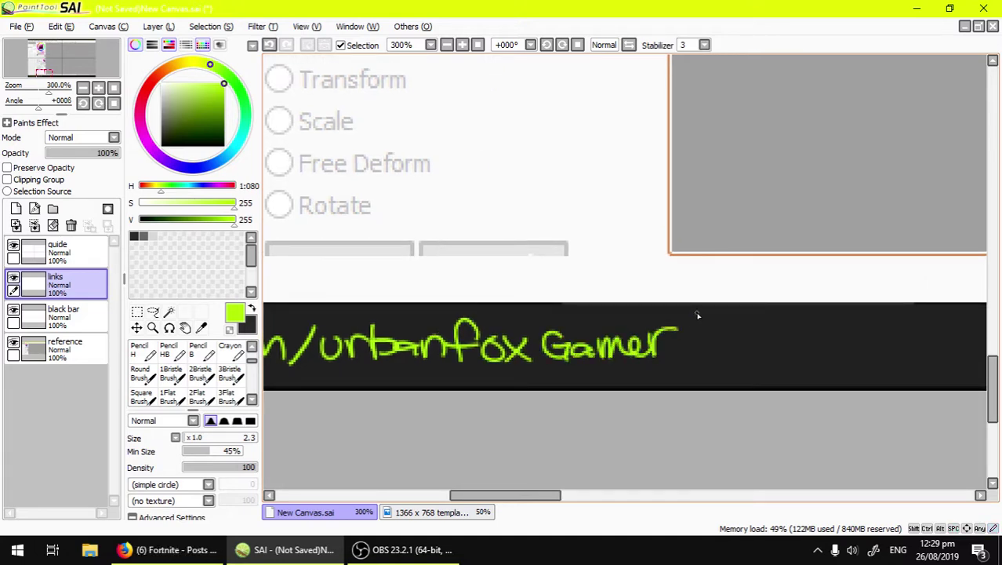
Switch to OBS to check the recording, and return to the SAI canvas
scroll(553, 383, "down", 5)
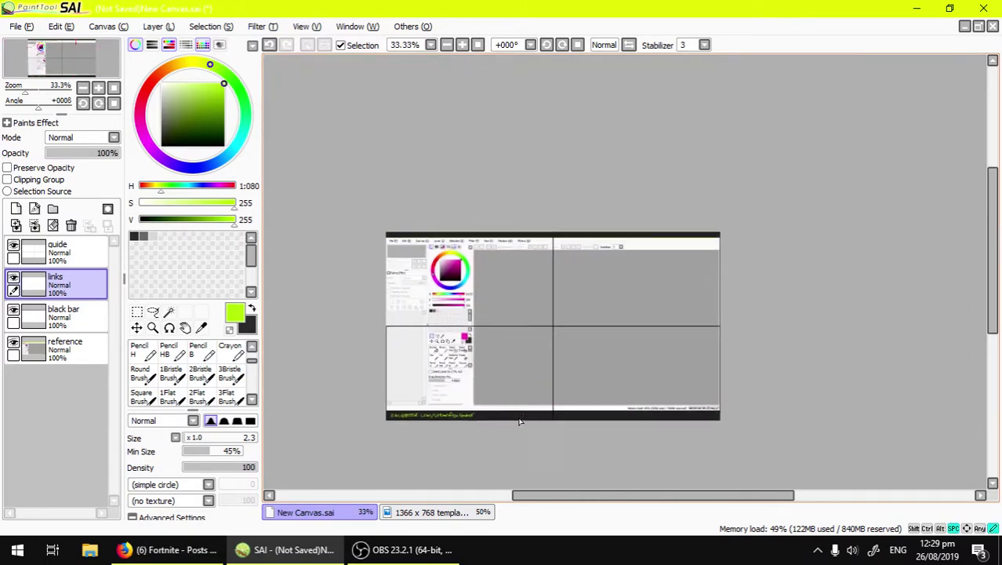
left_click(406, 549)
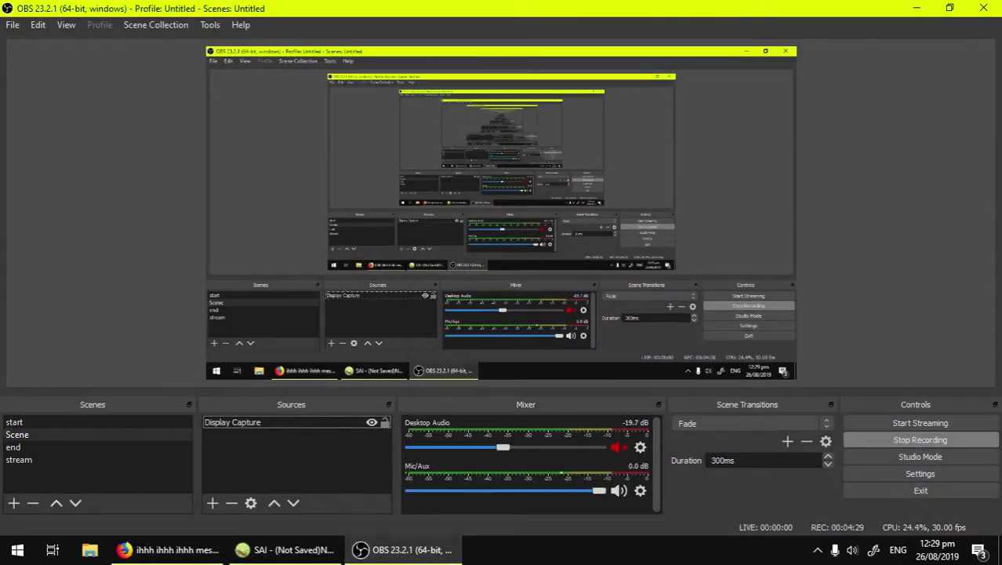
left_click(286, 549)
Set the colour to orange (H 0:078, S 255, V 255) and sketch a labelled, roughly square box near the canvas's upper-right corner
scroll(563, 392, "up", 2)
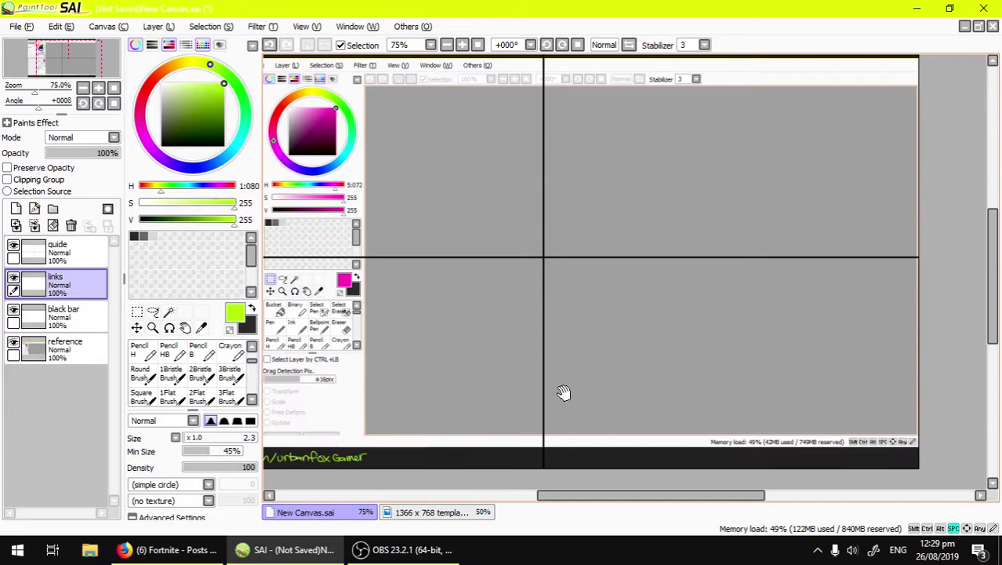
left_click_drag(563, 392, 506, 330)
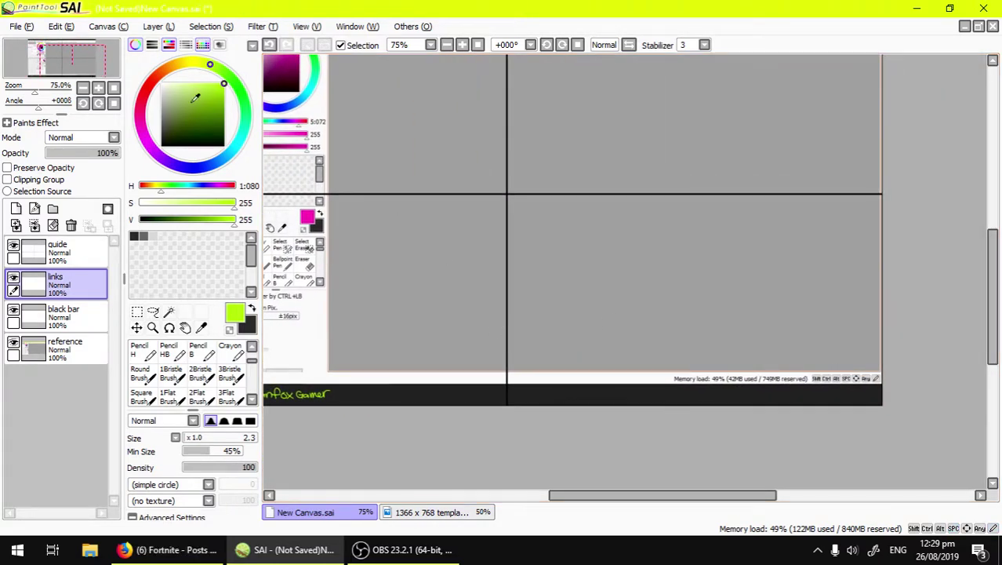
left_click_drag(215, 129, 259, 78)
left_click_drag(535, 184, 543, 351)
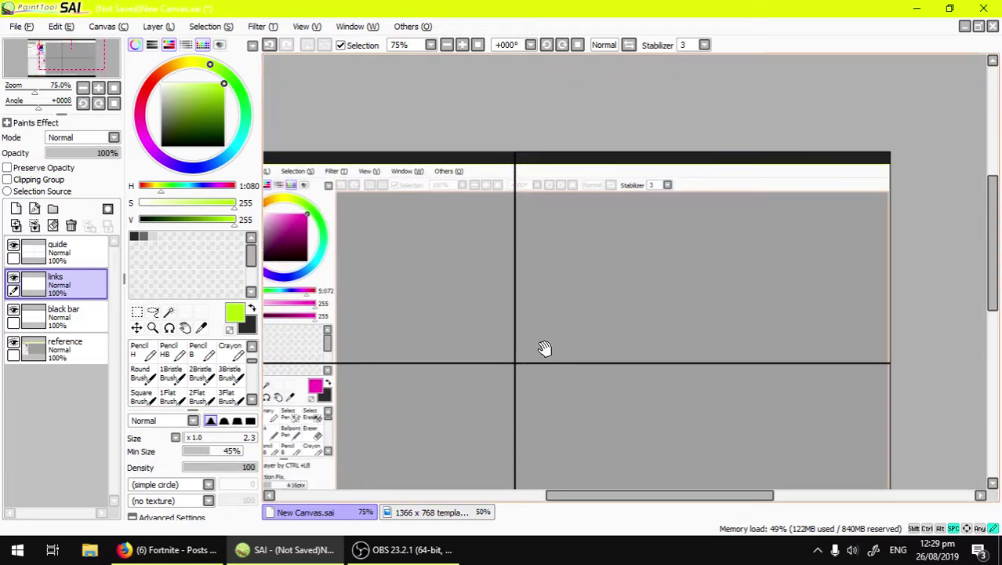
scroll(565, 240, "up", 1)
left_click_drag(593, 244, 448, 294)
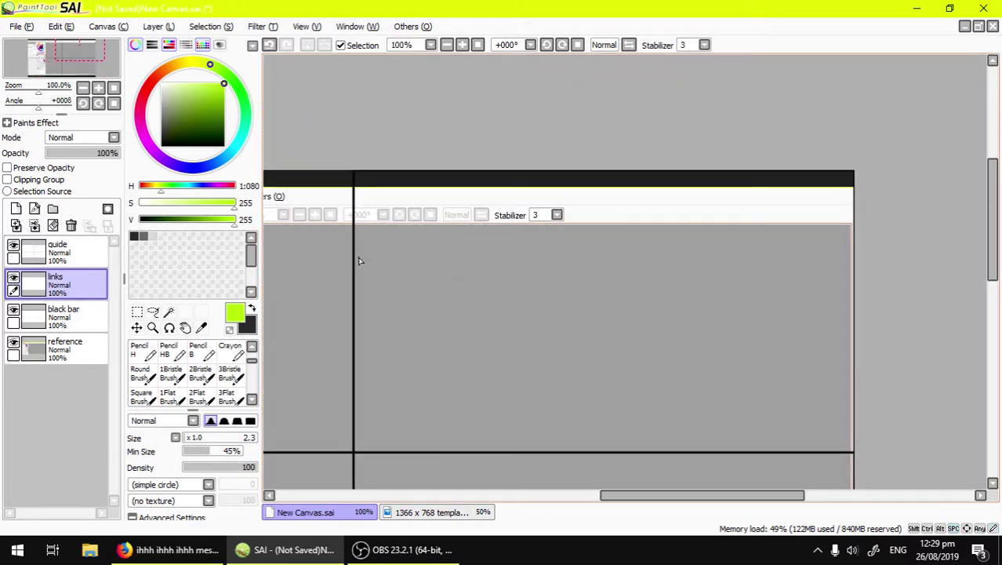
left_click(159, 79)
scroll(481, 247, "up", 2)
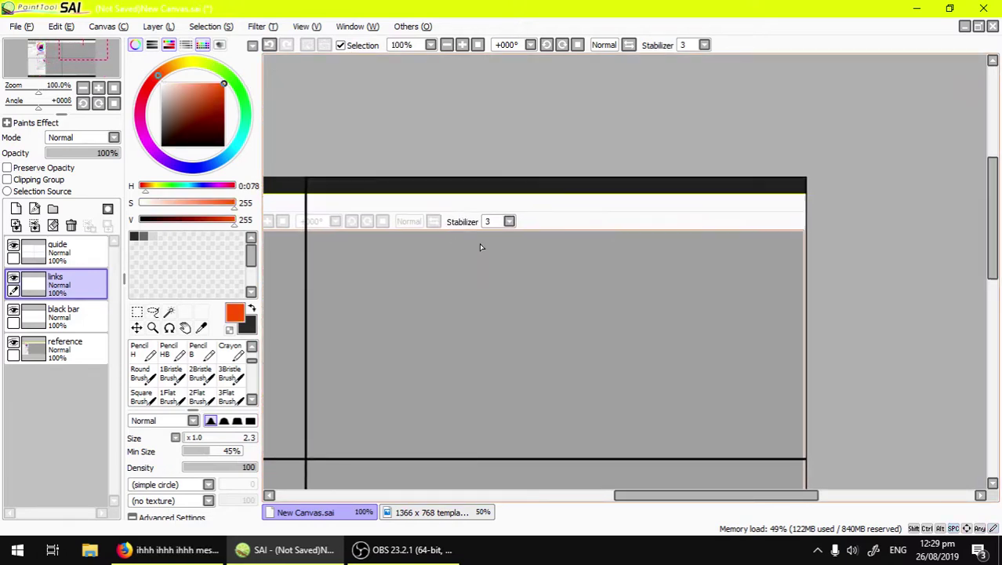
mouse_move(666, 287)
left_mouse_down()
mouse_move(651, 239)
mouse_move(664, 180)
mouse_move(660, 192)
mouse_move(811, 168)
left_mouse_up()
mouse_move(682, 172)
left_mouse_down()
mouse_move(688, 287)
mouse_move(789, 271)
left_mouse_up()
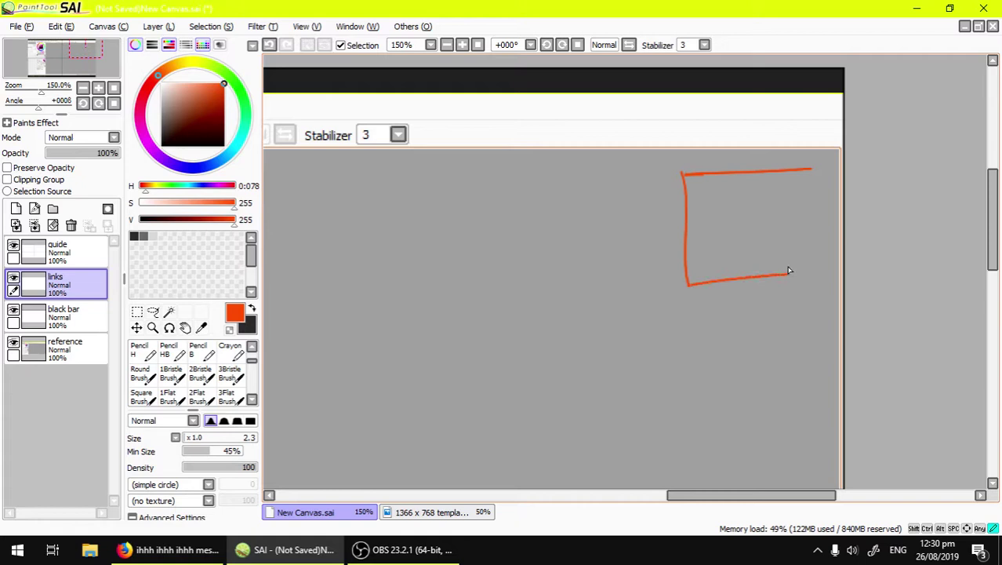
left_click_drag(813, 167, 817, 273)
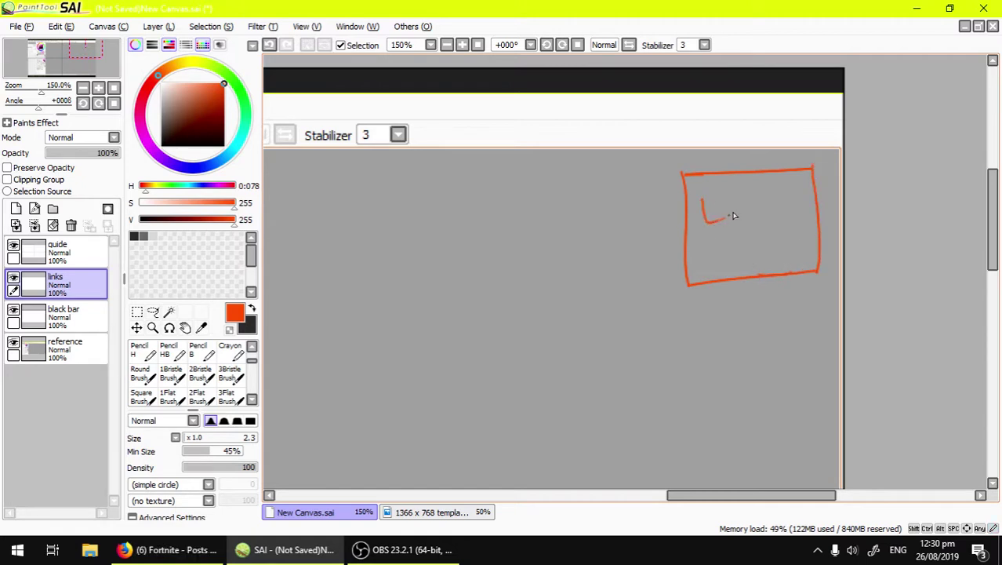
mouse_move(728, 210)
left_mouse_down()
mouse_move(779, 210)
mouse_move(735, 245)
mouse_move(751, 259)
mouse_move(773, 249)
mouse_move(790, 259)
mouse_move(766, 246)
mouse_move(745, 192)
left_mouse_up()
Sketch an orange rectangular box near the canvas's lower-right corner, above the reference's status bar, and handwrite "SUB" inside it
scroll(812, 203, "down", 6)
scroll(750, 197, "up", 4)
left_click_drag(813, 283, 786, 291)
scroll(680, 233, "up", 1)
scroll(783, 278, "down", 2)
left_click_drag(591, 159, 582, 203)
scroll(854, 338, "up", 2)
left_click_drag(811, 362, 637, 267)
scroll(757, 279, "up", 2)
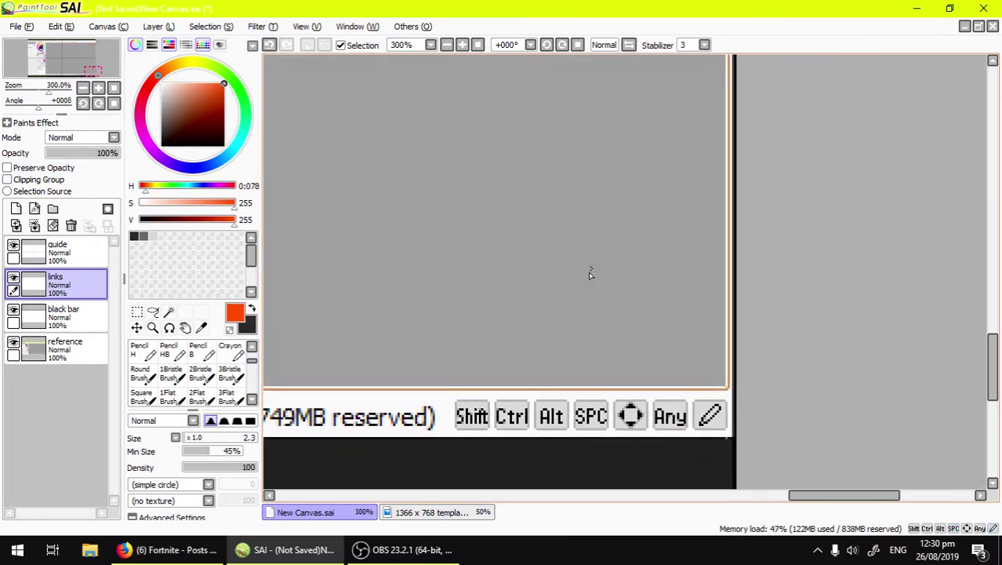
left_click_drag(542, 271, 698, 302)
left_click_drag(541, 254, 702, 302)
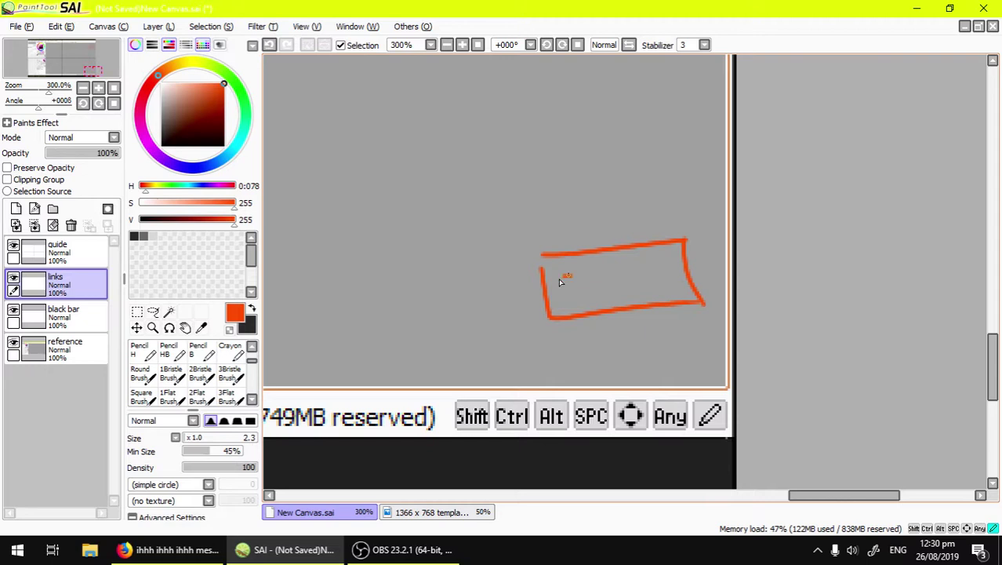
left_click_drag(566, 276, 567, 297)
mouse_move(592, 288)
left_mouse_down()
mouse_move(631, 269)
mouse_move(644, 290)
left_mouse_up()
Sketch a second orange box directly below the "SUB" box and handwrite "LIKE" inside it
mouse_move(535, 345)
left_mouse_down()
mouse_move(680, 324)
mouse_move(704, 384)
left_mouse_up()
left_click_drag(553, 371, 594, 377)
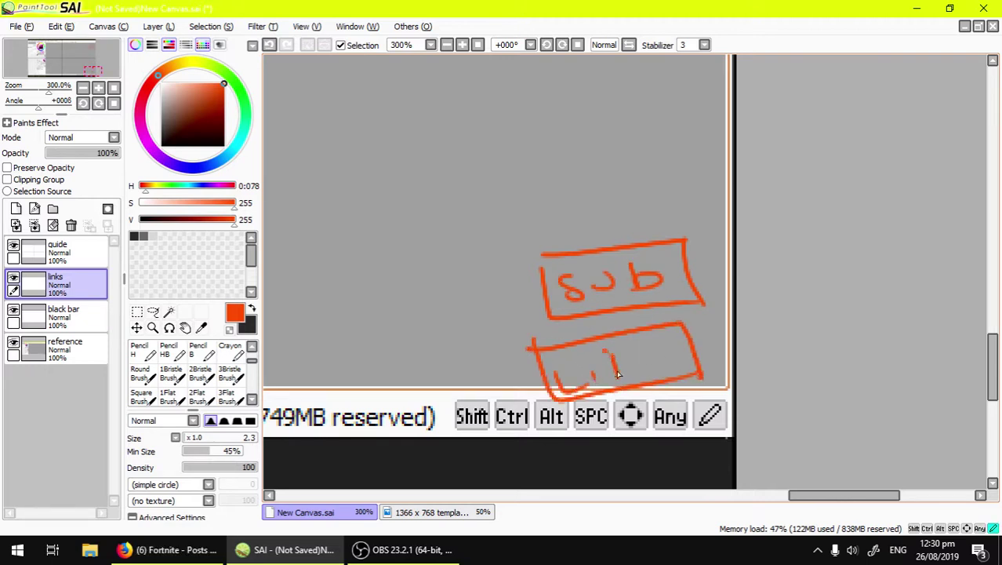
left_click_drag(625, 345, 622, 375)
mouse_move(649, 351)
left_mouse_down()
mouse_move(636, 368)
mouse_move(676, 368)
left_mouse_up()
left_click_drag(649, 356, 675, 335)
Hide the guide and reference layers so only the links and black bar layers are shown
scroll(679, 316, "down", 5)
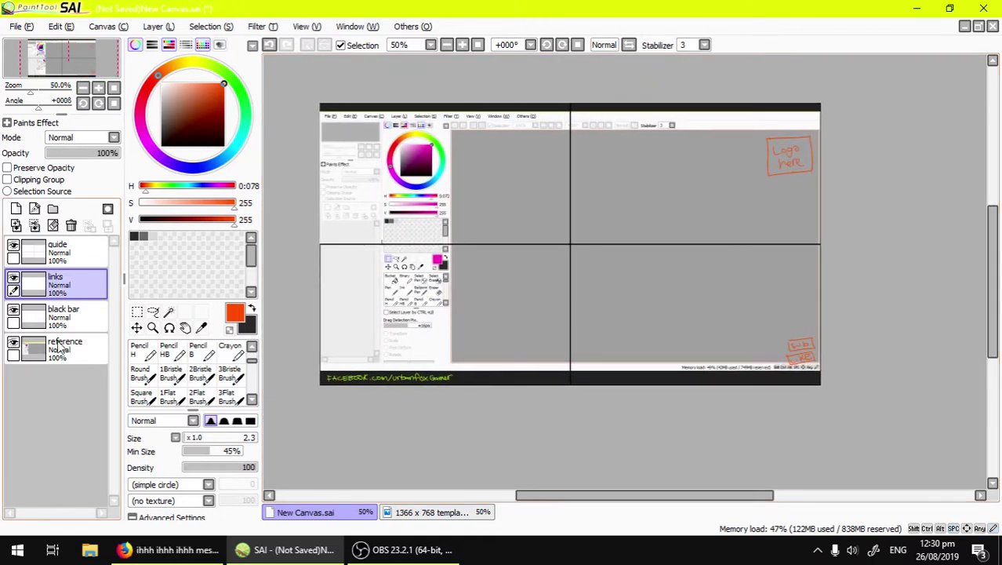
left_click(13, 247)
left_click(13, 342)
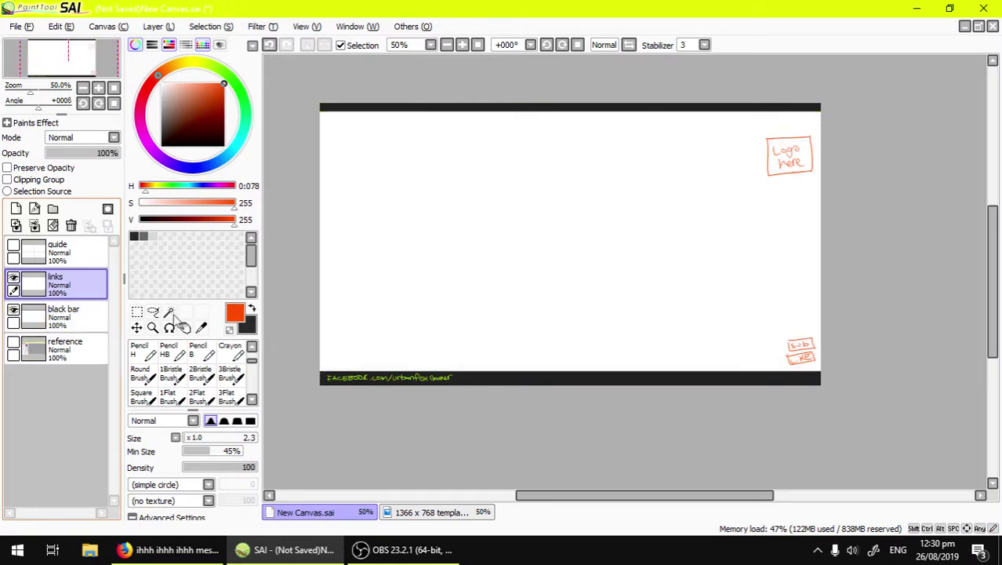
left_click_drag(677, 302, 693, 340)
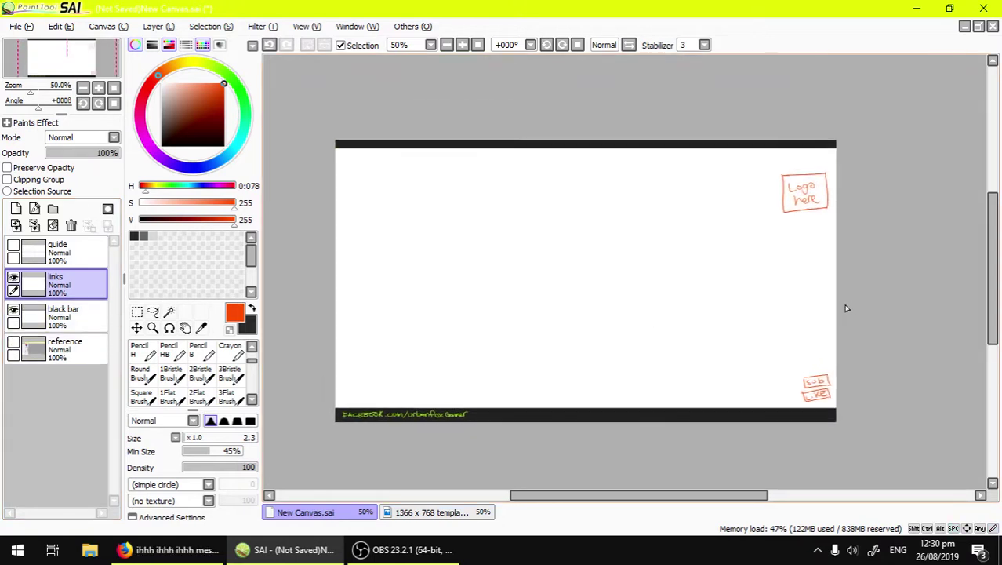
Export the canvas to the Desktop as a PNG named "overlay" in the 32bpp ARGB pixel format
left_click(17, 26)
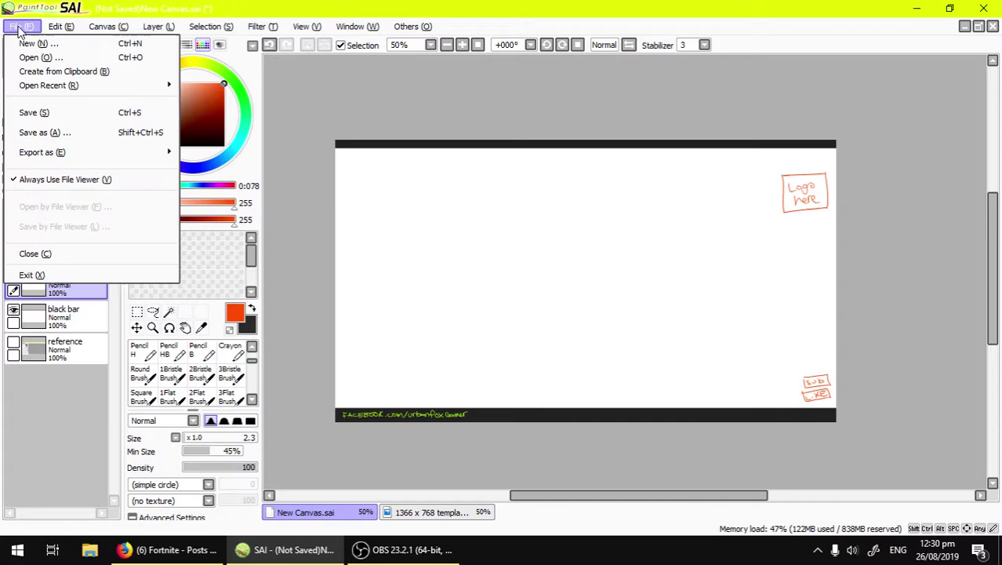
mouse_move(64, 155)
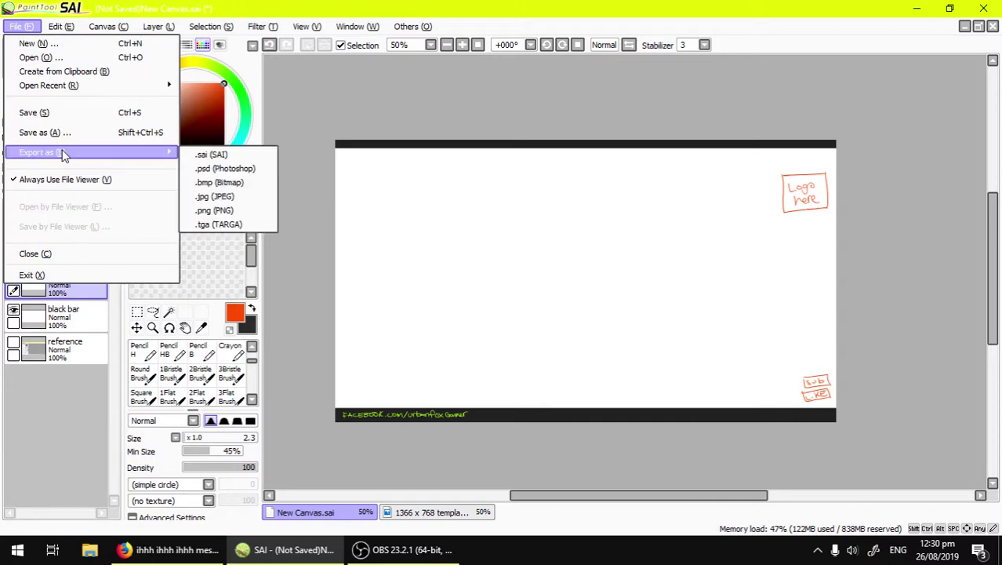
left_click(229, 209)
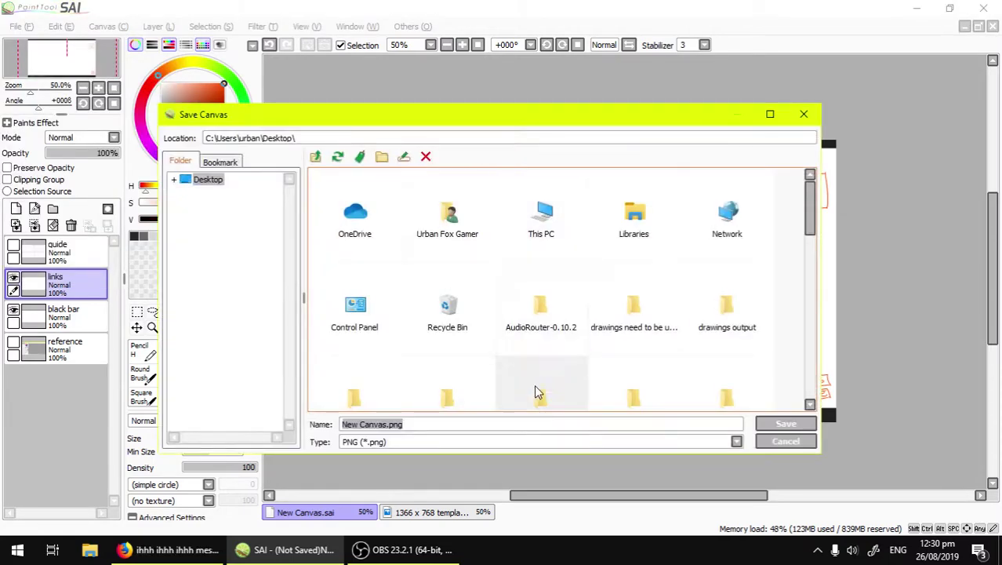
type("over")
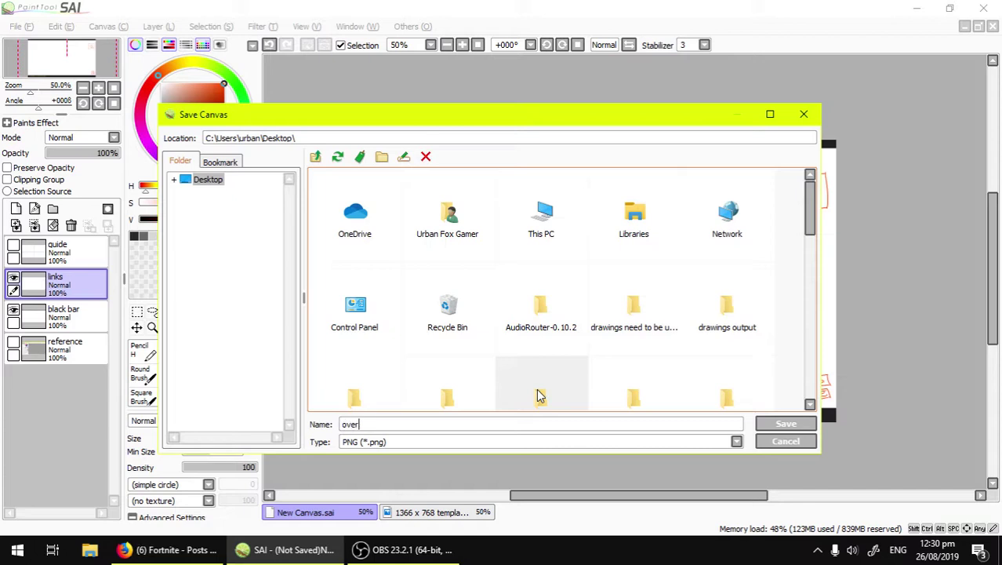
type("lay")
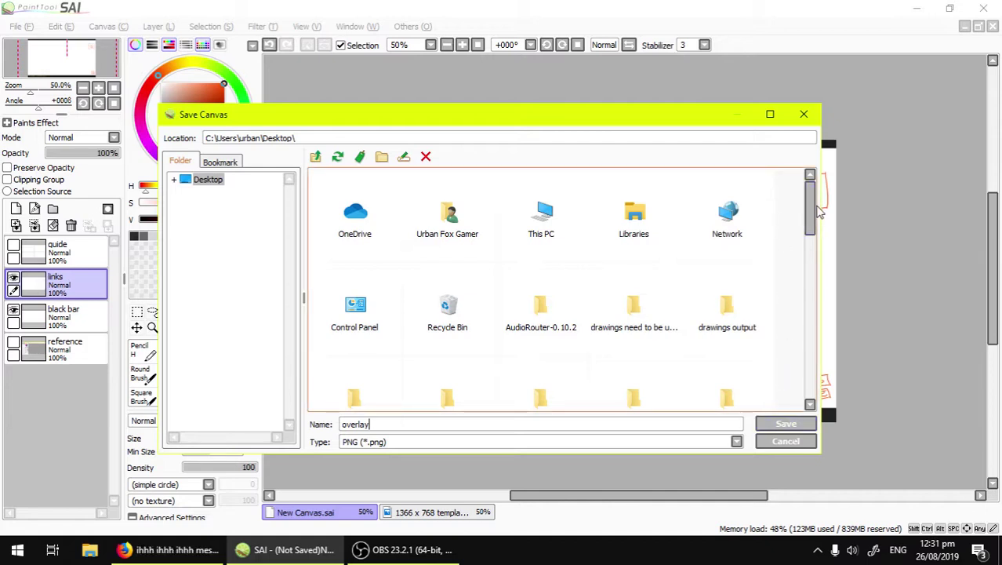
left_click_drag(811, 219, 810, 252)
left_click(784, 425)
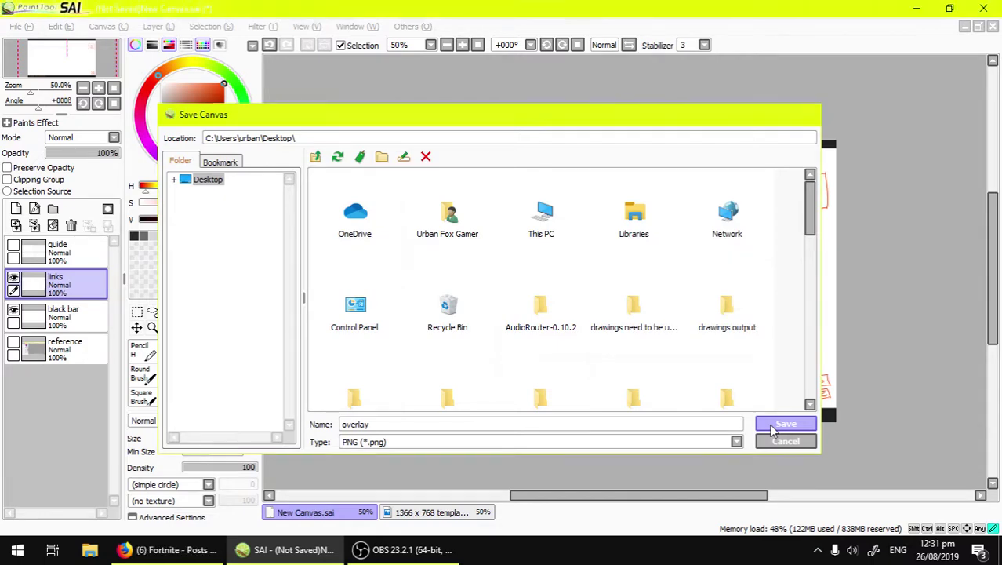
left_click_drag(493, 173, 593, 204)
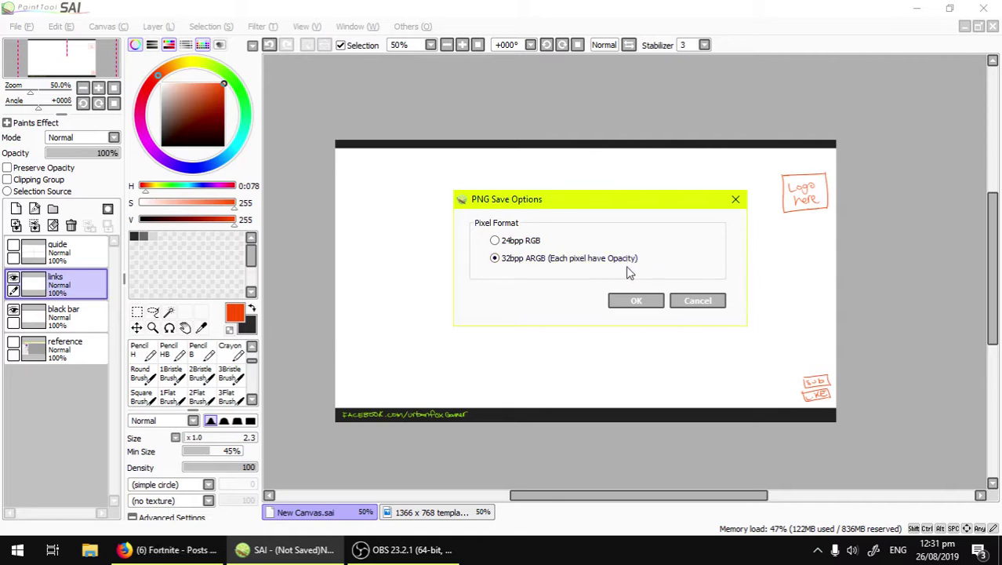
left_click(643, 302)
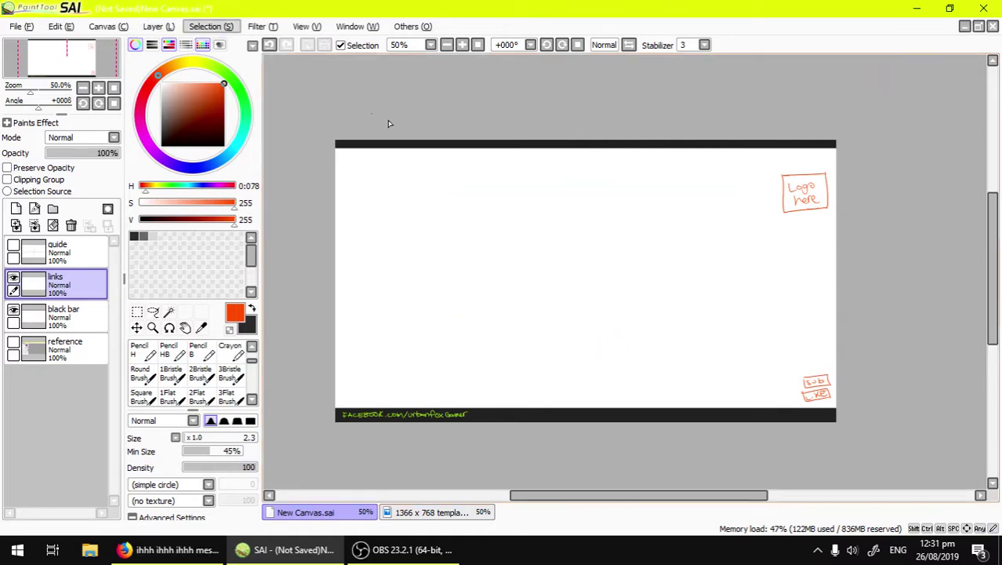
Switch to OBS and add a new visible image source named "over sample" to the scene called Scene
left_click(402, 550)
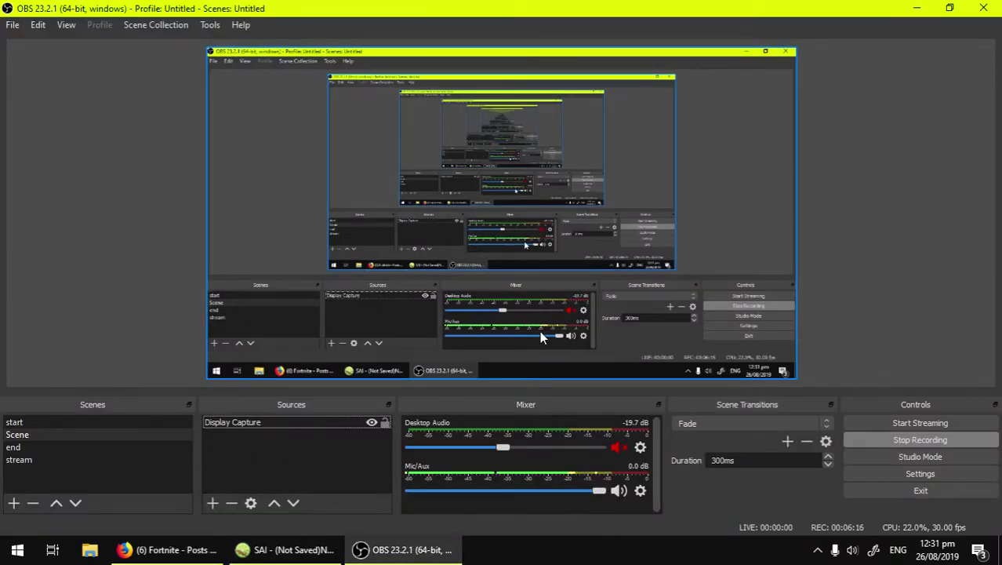
left_click(234, 424)
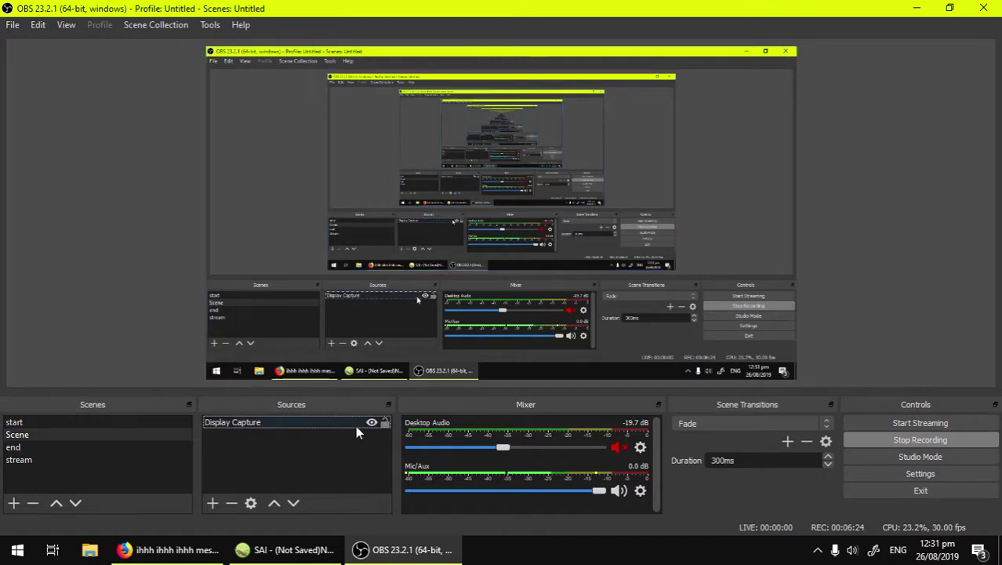
right_click(332, 440)
mouse_move(357, 455)
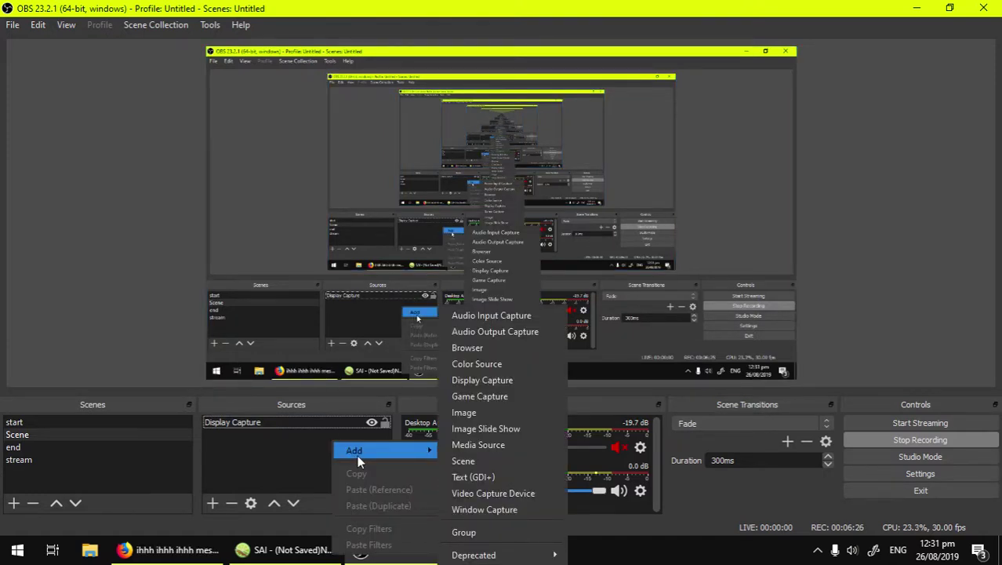
left_click(329, 463)
right_click(233, 445)
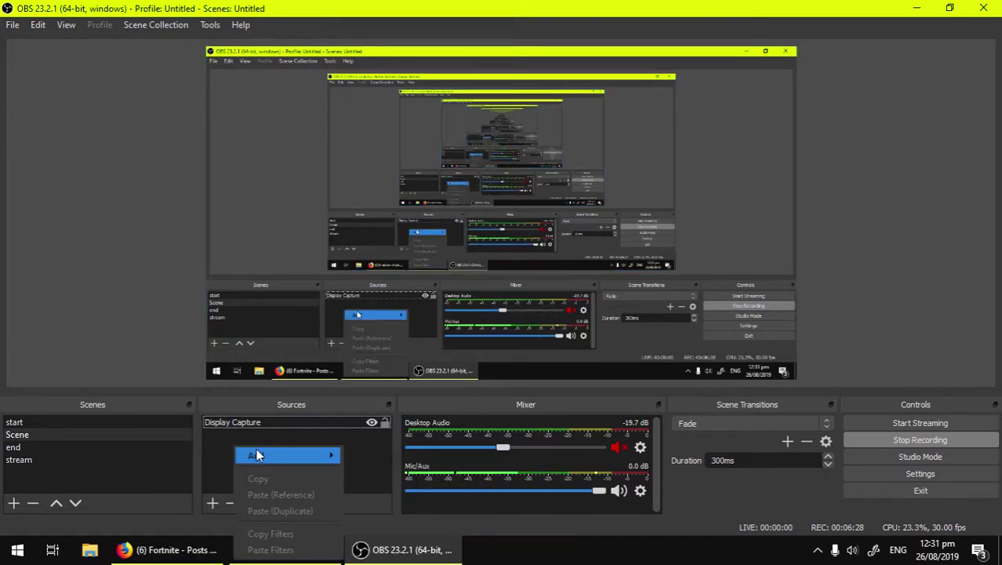
mouse_move(266, 455)
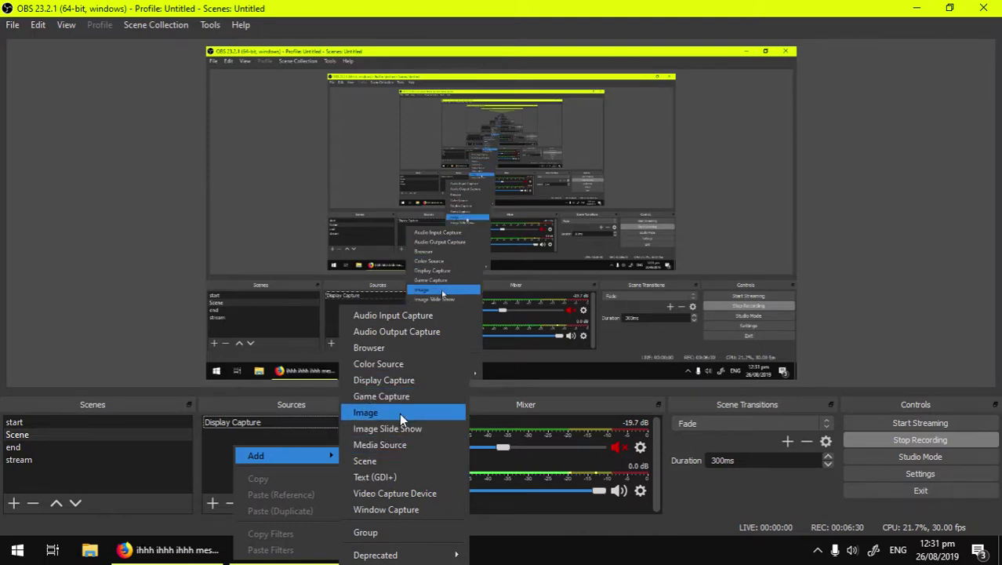
left_click(399, 412)
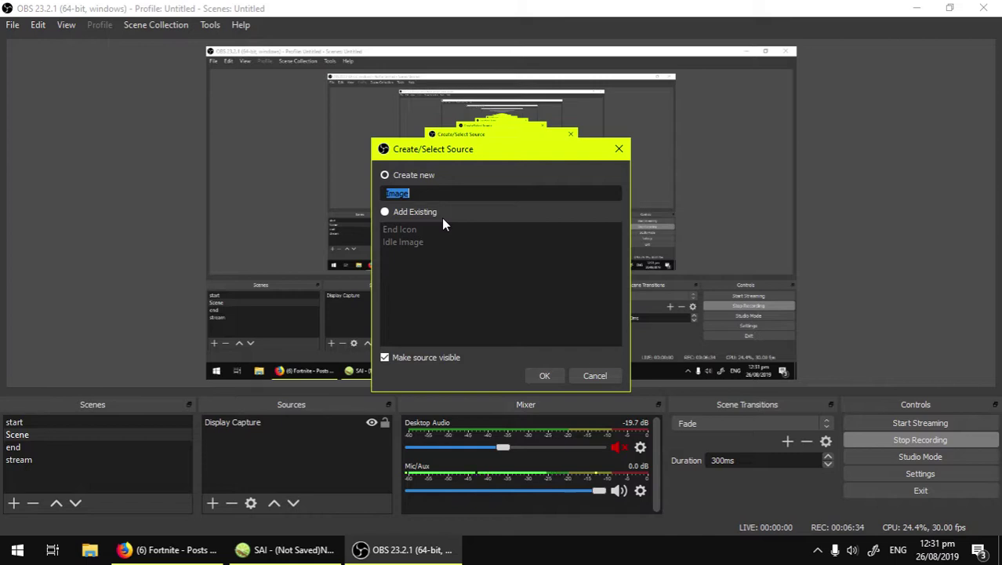
type("over")
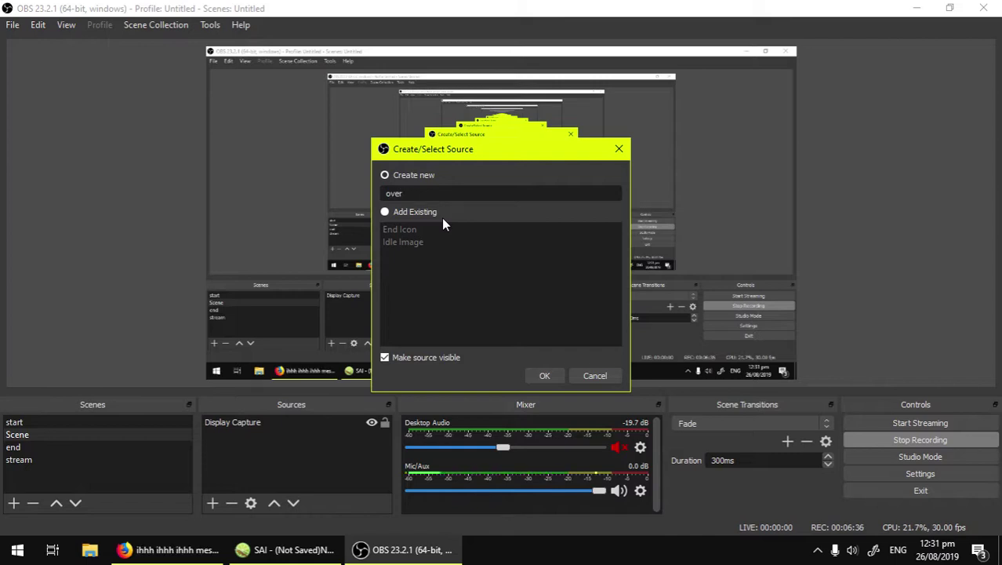
type(" sample")
left_click(538, 374)
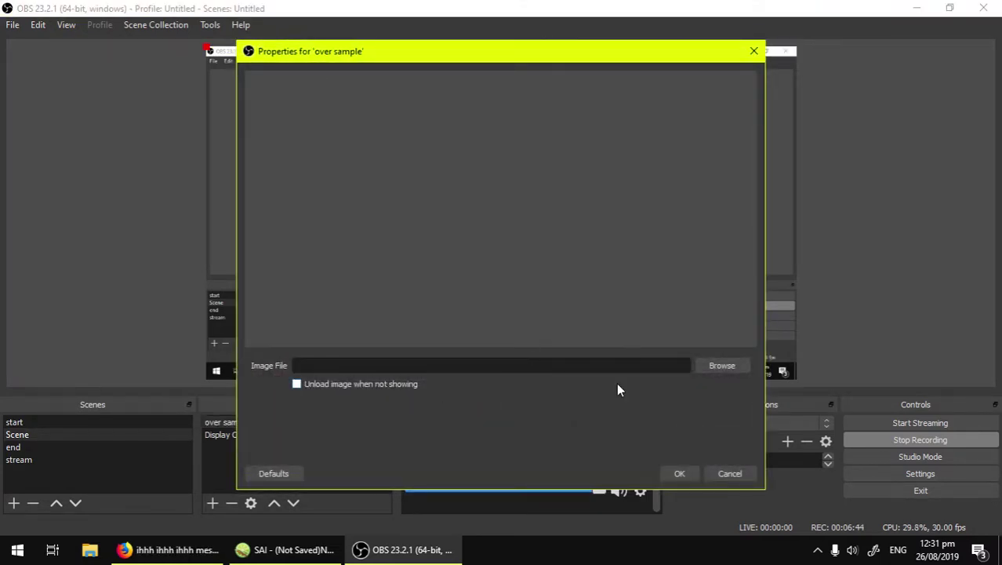
Load overlay.png from the Desktop as the image file of the "over sample" source and accept its properties
left_click(719, 367)
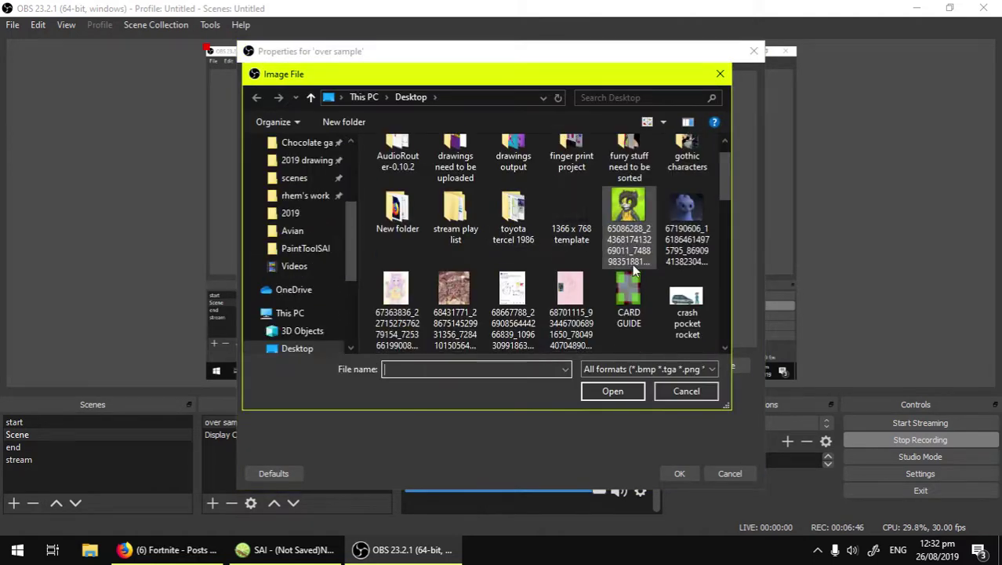
scroll(654, 268, "down", 2)
scroll(615, 317, "up", 2)
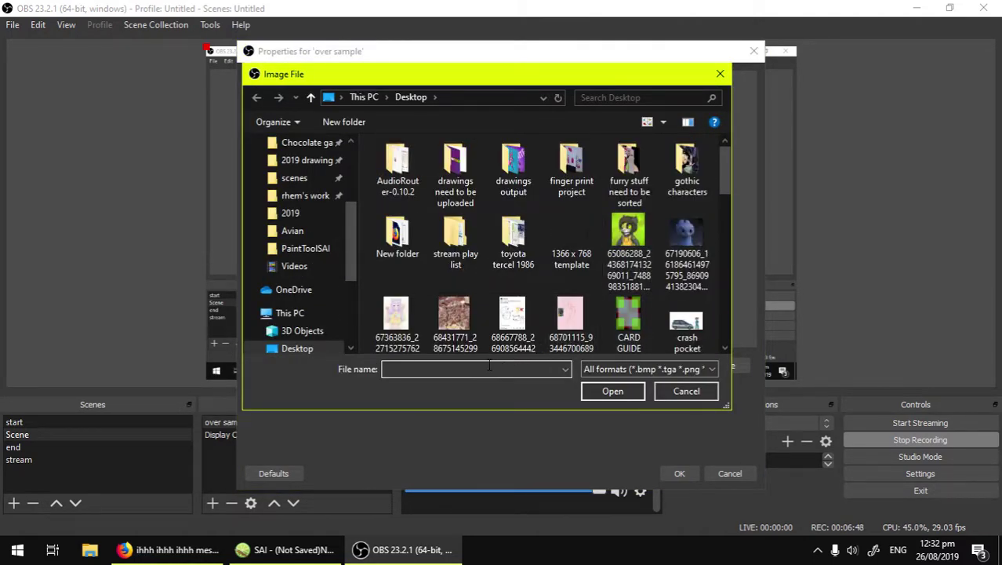
type("over")
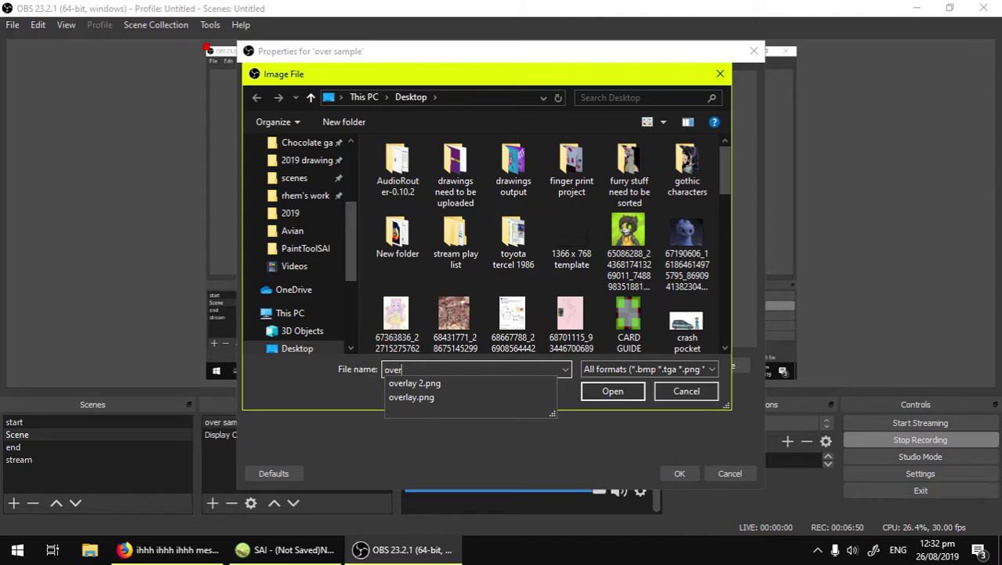
left_click(472, 396)
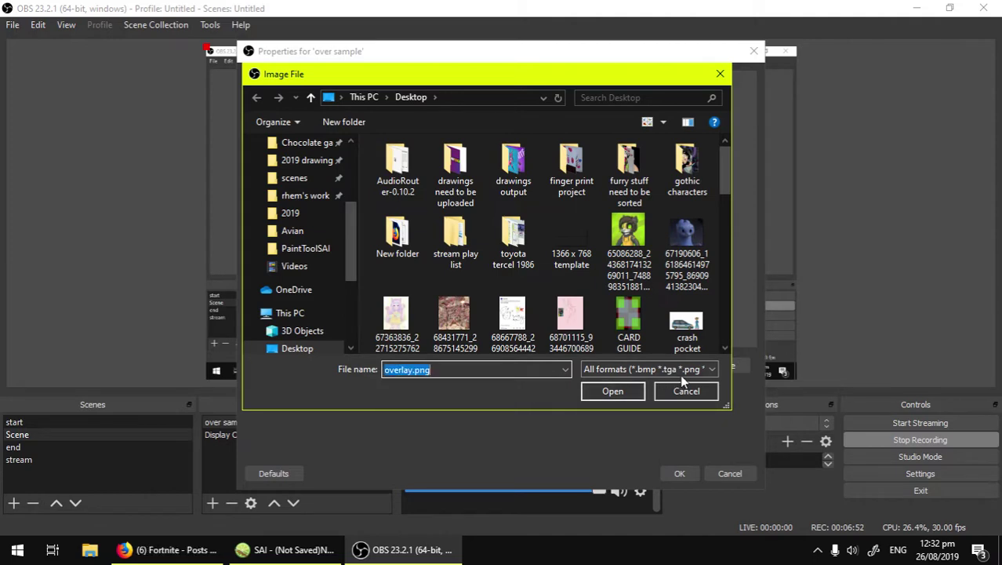
left_click(609, 391)
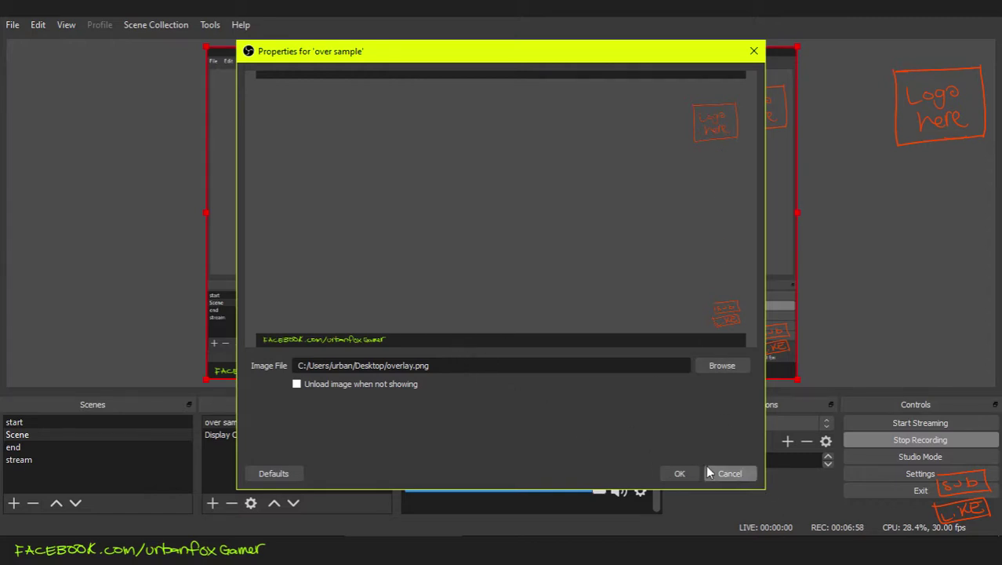
left_click(677, 471)
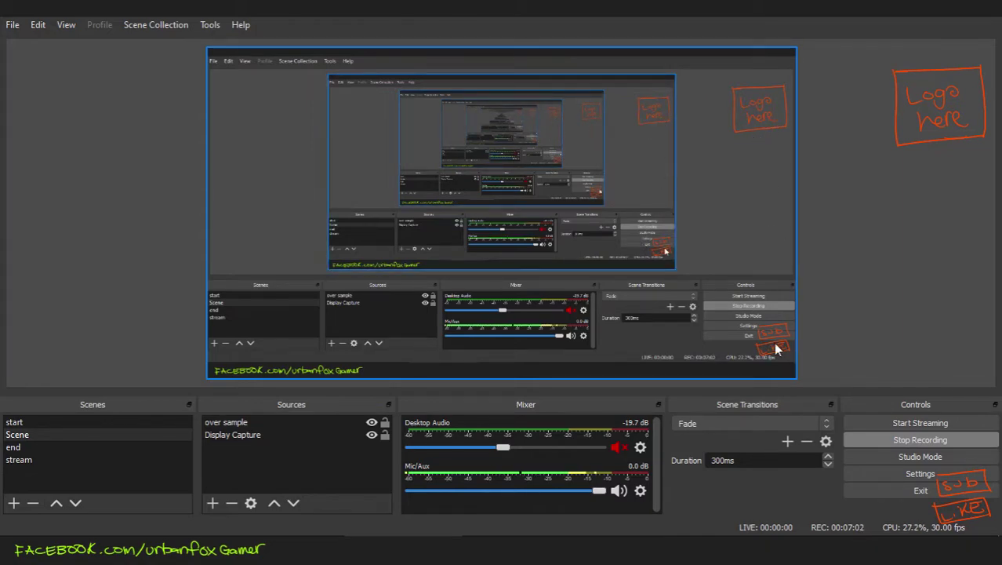
left_click(768, 369)
mouse_move(790, 382)
left_mouse_down()
mouse_move(769, 363)
mouse_move(687, 353)
mouse_move(788, 366)
mouse_move(812, 385)
mouse_move(779, 351)
mouse_move(763, 358)
mouse_move(792, 385)
left_mouse_up()
left_click(850, 323)
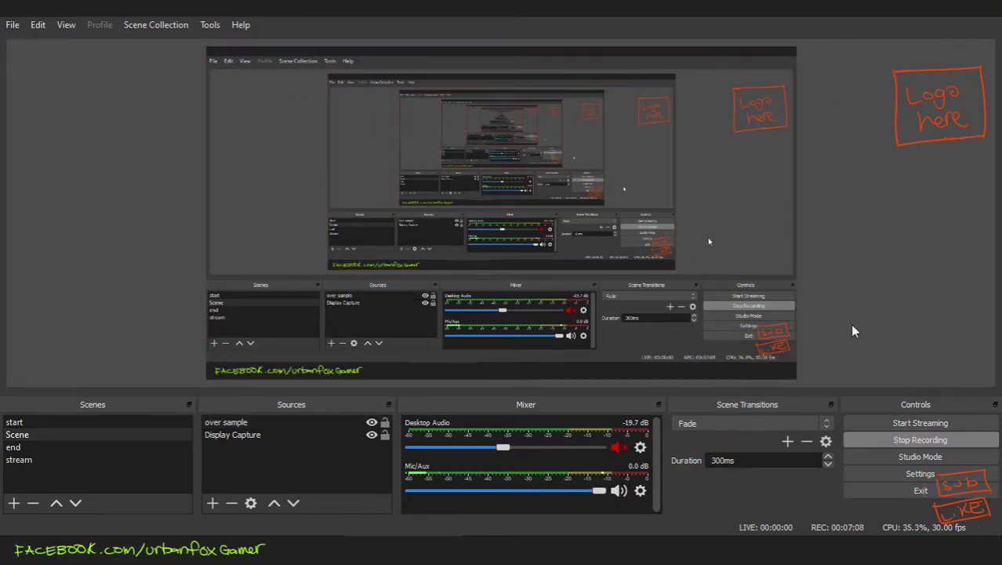